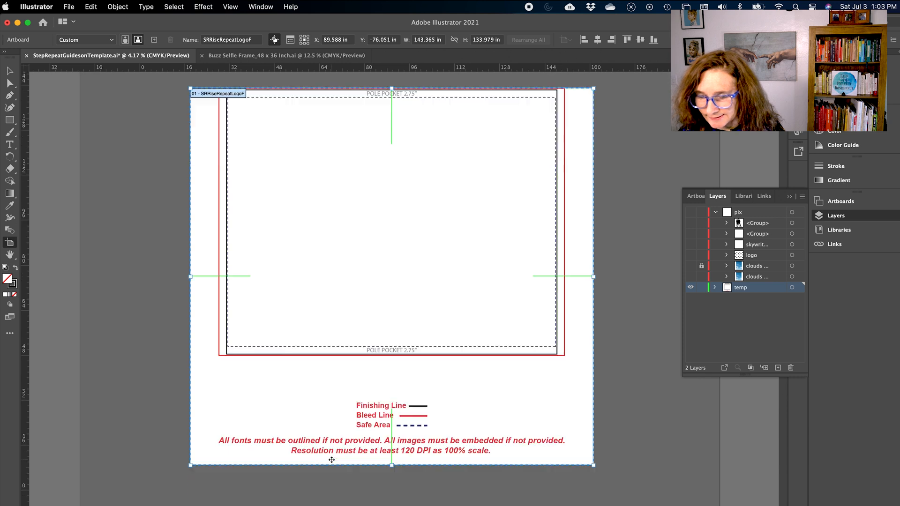
- Shrink the artboard to the template's red bleed line, about 123.09 in wide by 95.13 in high, excluding the legend
drag(392, 464, 391, 358)
drag(192, 225, 219, 223)
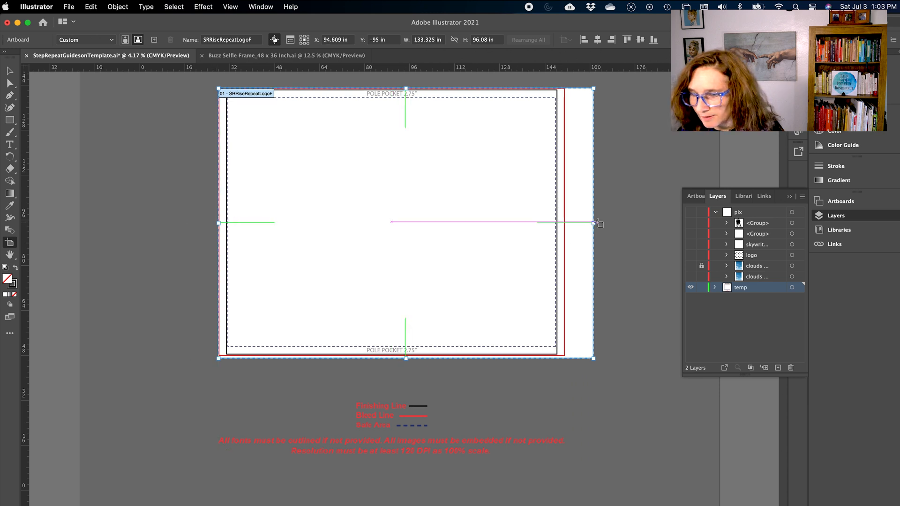
drag(593, 223, 567, 227)
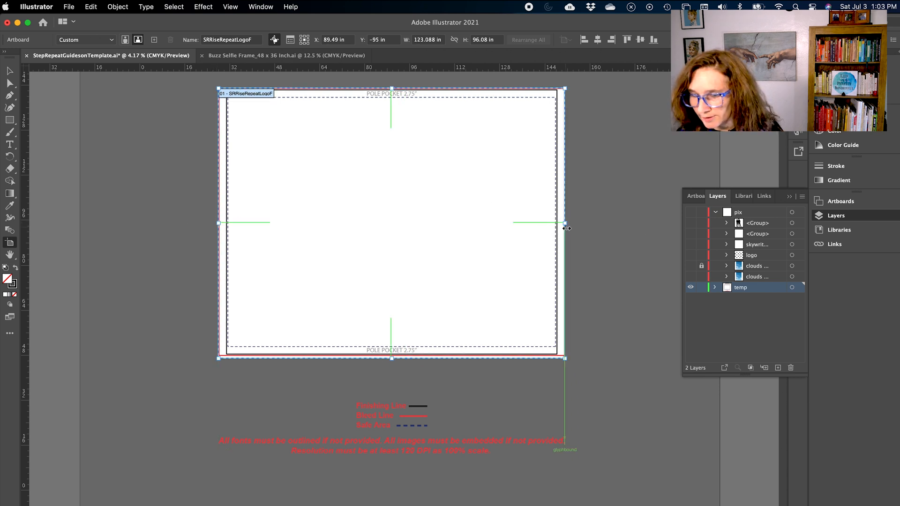
key(super+equal)
key(super+equal)
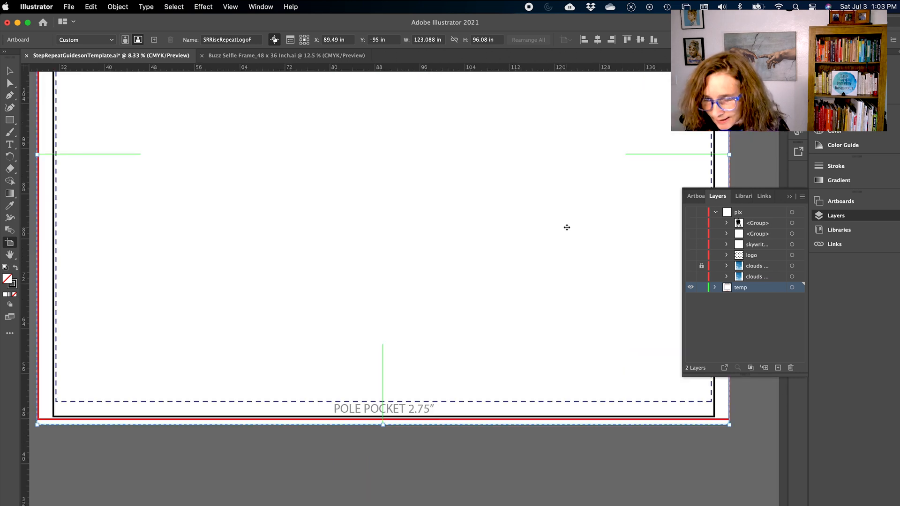
drag(383, 424, 384, 420)
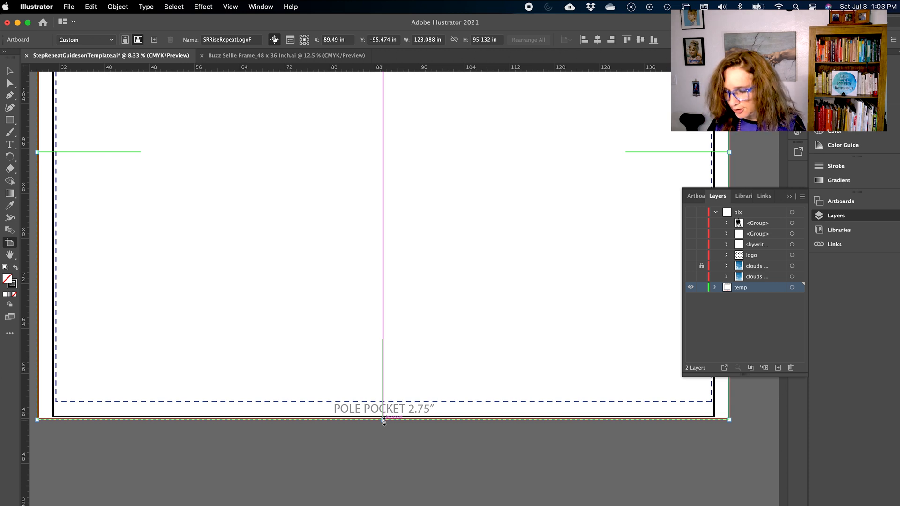
key(super+minus)
key(super+minus)
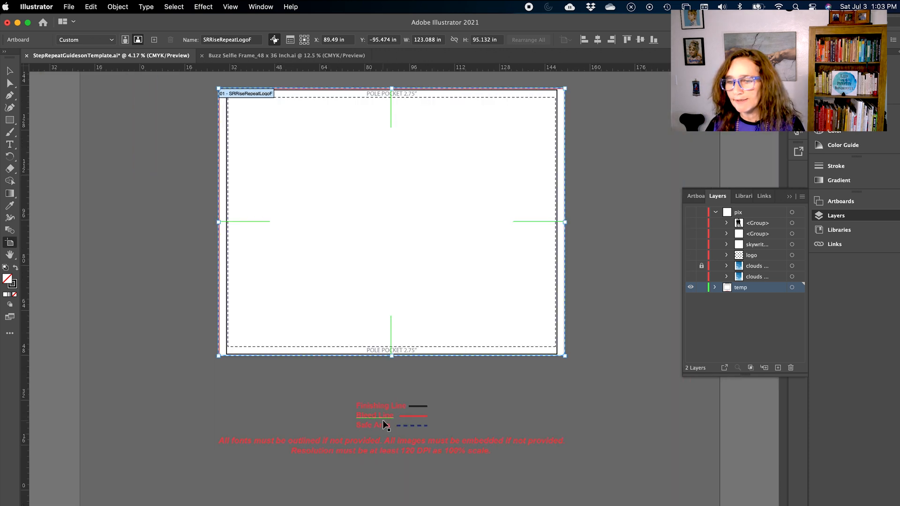
- Examine the artboard's bottom edge against the bleed line and inspect the whole resized template
key(super+equal)
key(super+equal)
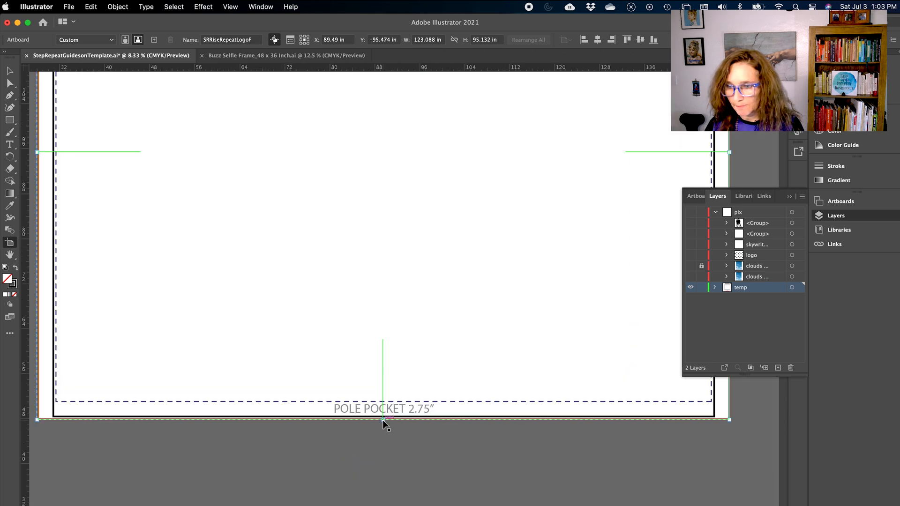
key(super+minus)
key(super+minus)
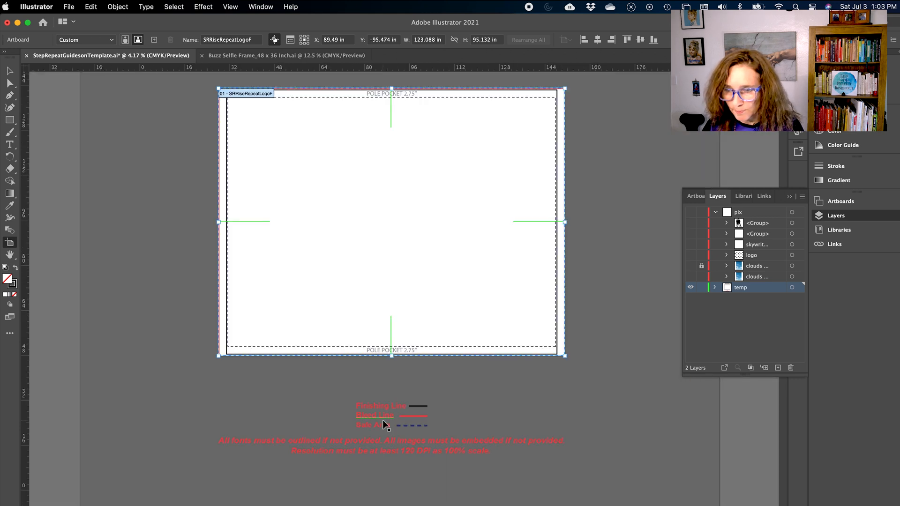
key(super+equal)
key(super+equal)
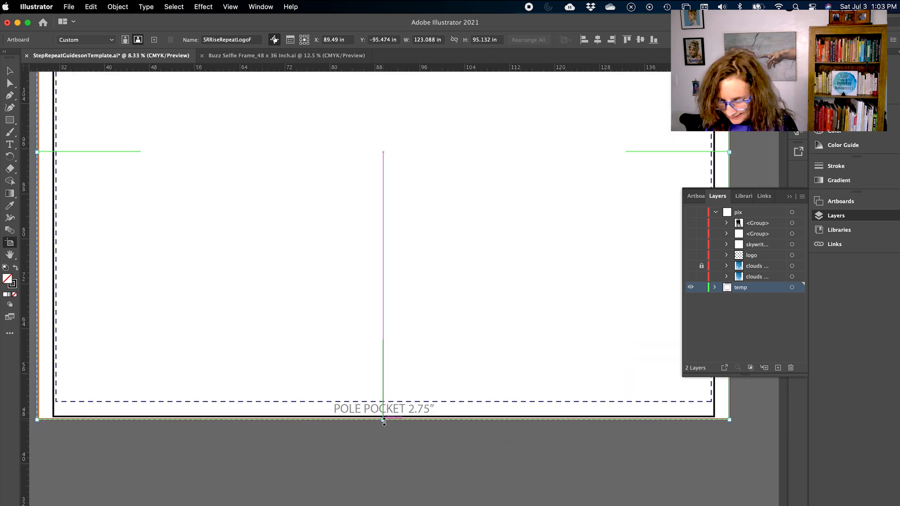
key(h)
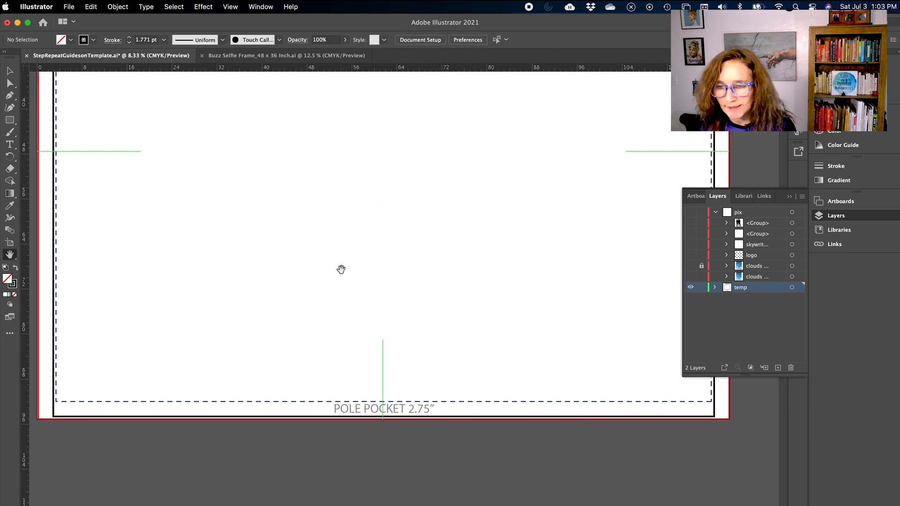
drag(347, 227, 352, 344)
key(super+minus)
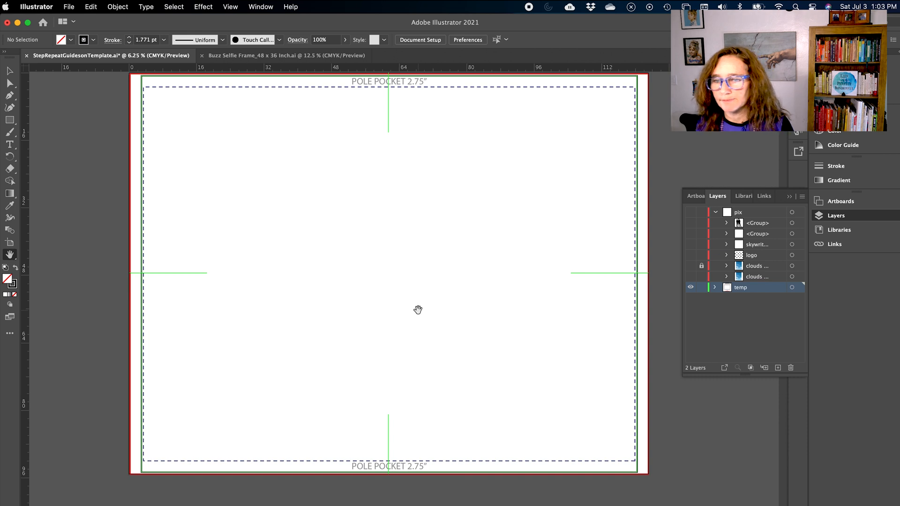
- Show the pix layer and its logo pattern, previewing the logos over the lower clouds image before hiding the clouds
alt+click(690, 287)
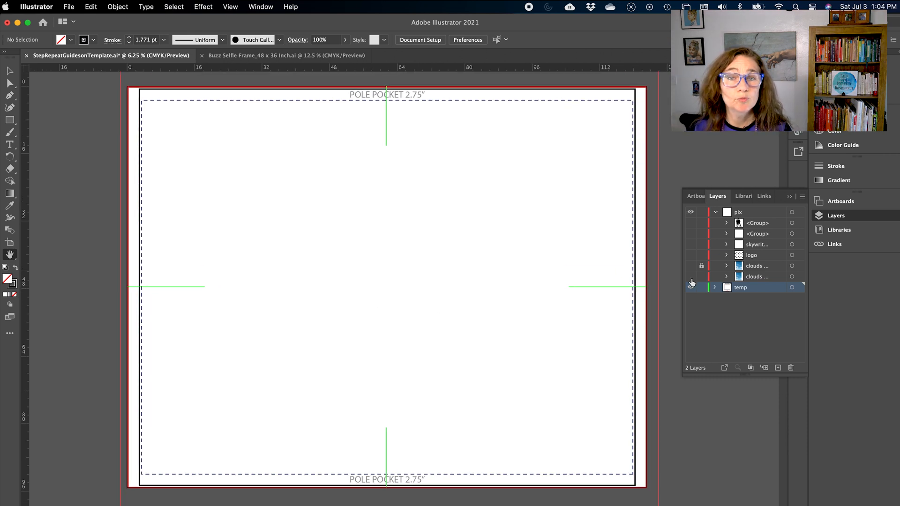
click(690, 277)
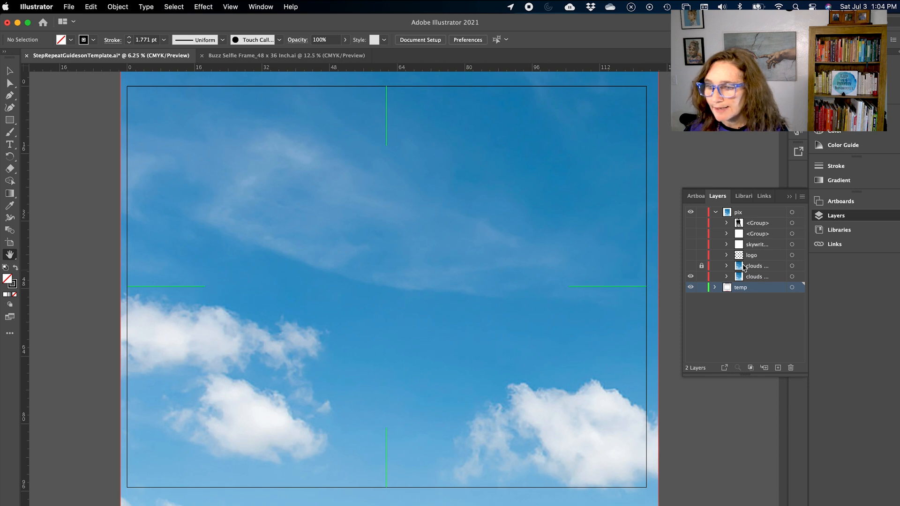
click(690, 255)
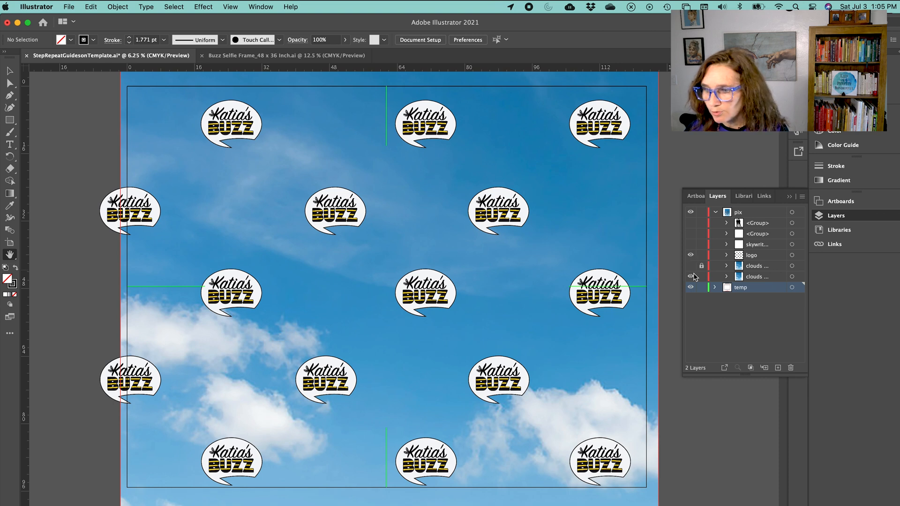
click(690, 277)
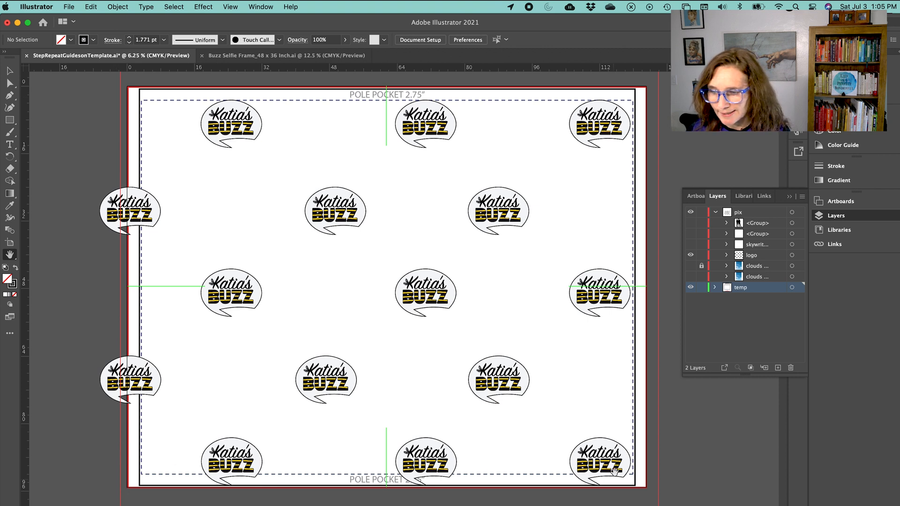
- Compare the lower part of the logo layout with the lower clouds image shown and hidden
scroll(515, 384, down, 5)
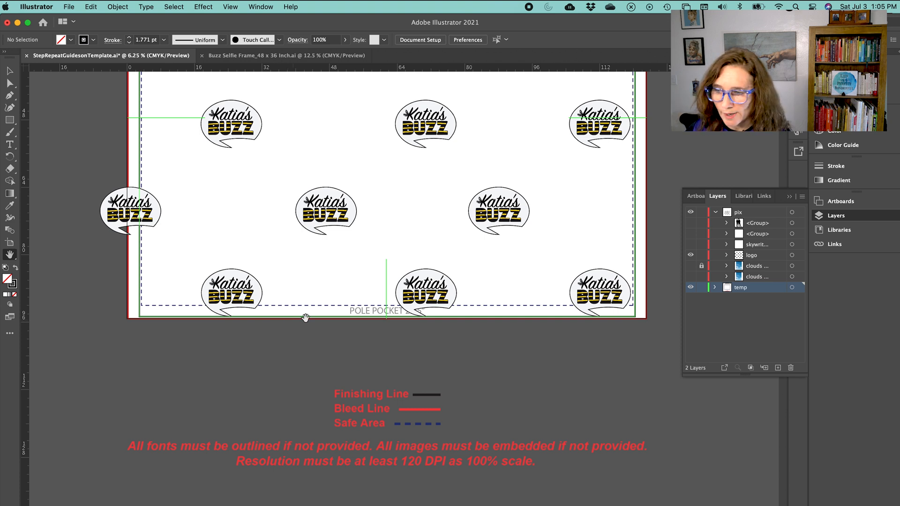
click(690, 276)
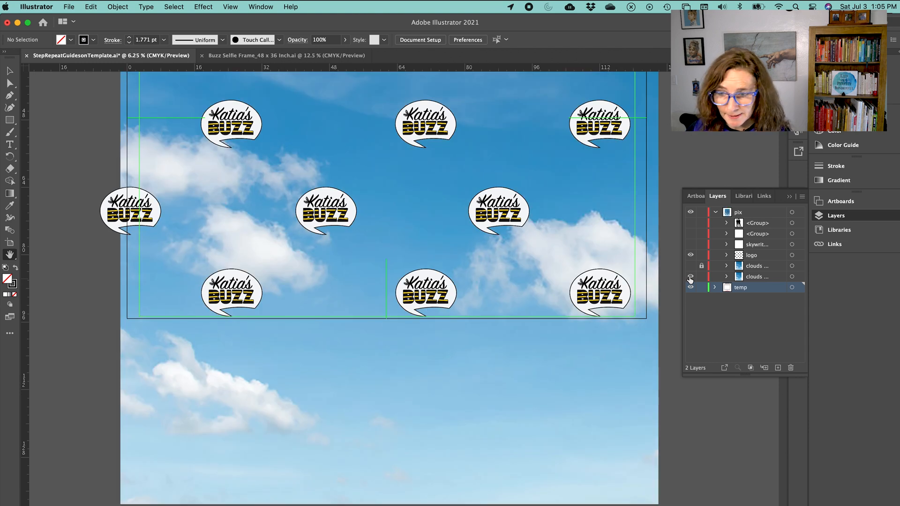
scroll(633, 328, up, 3)
click(691, 277)
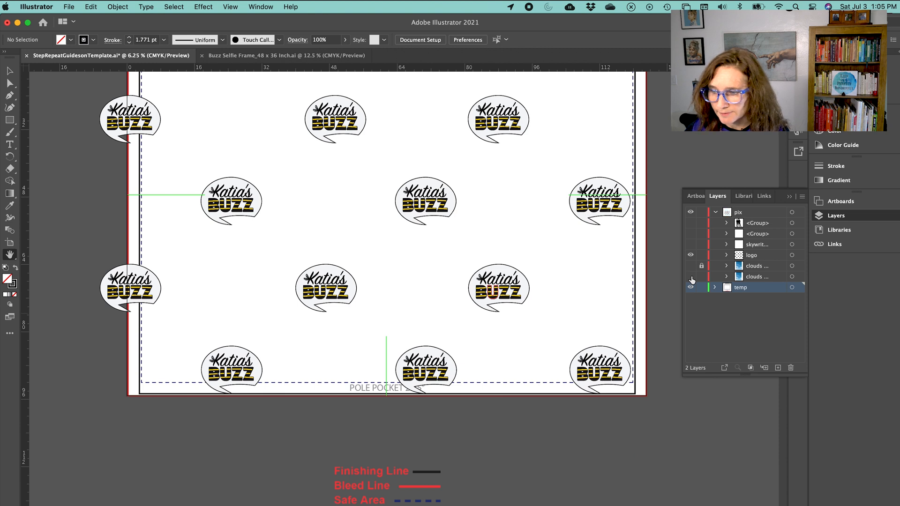
- Collapse the pix layer and create a new layer named "guides" above it at the top of the stack
click(715, 215)
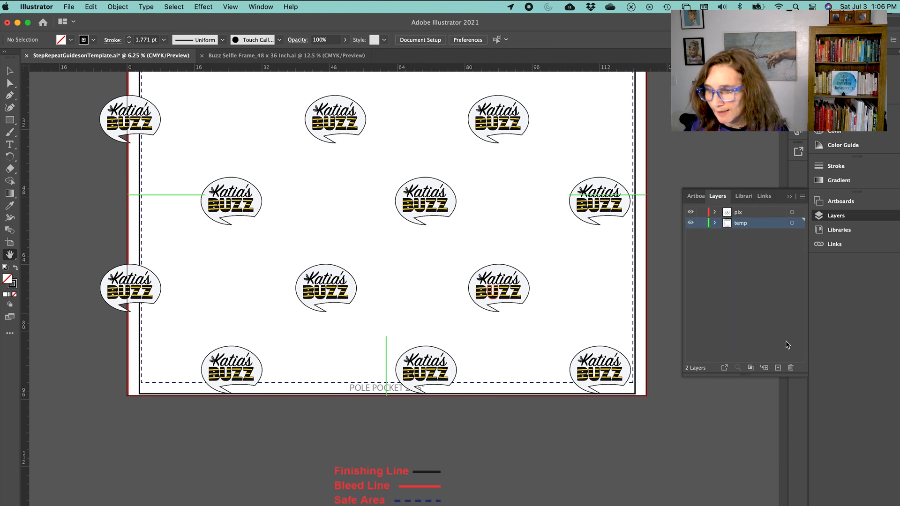
click(777, 367)
drag(727, 225, 727, 210)
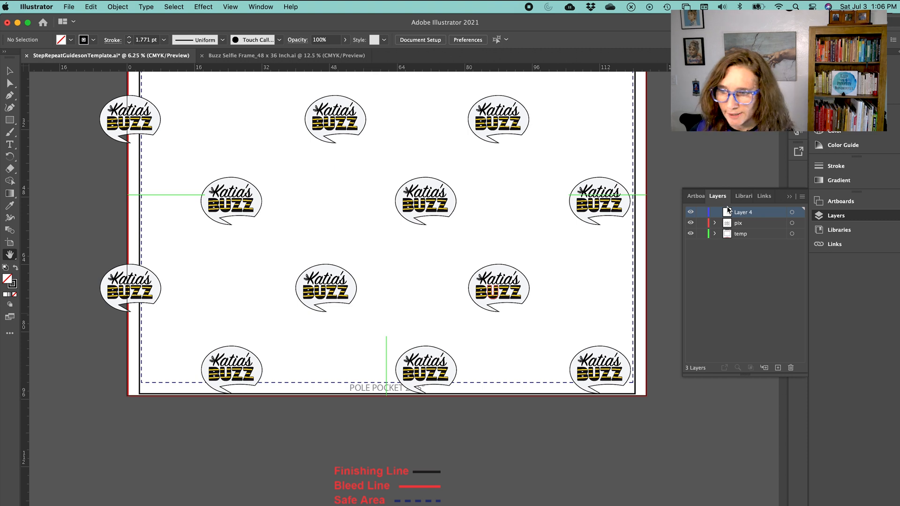
double_click(739, 212)
text(guide)
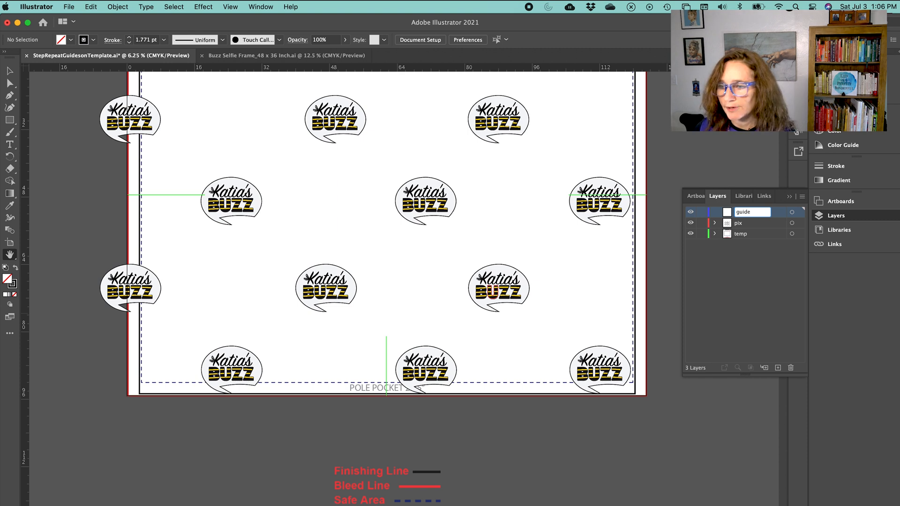
key(Return)
double_click(771, 212)
text(s)
key(Return)
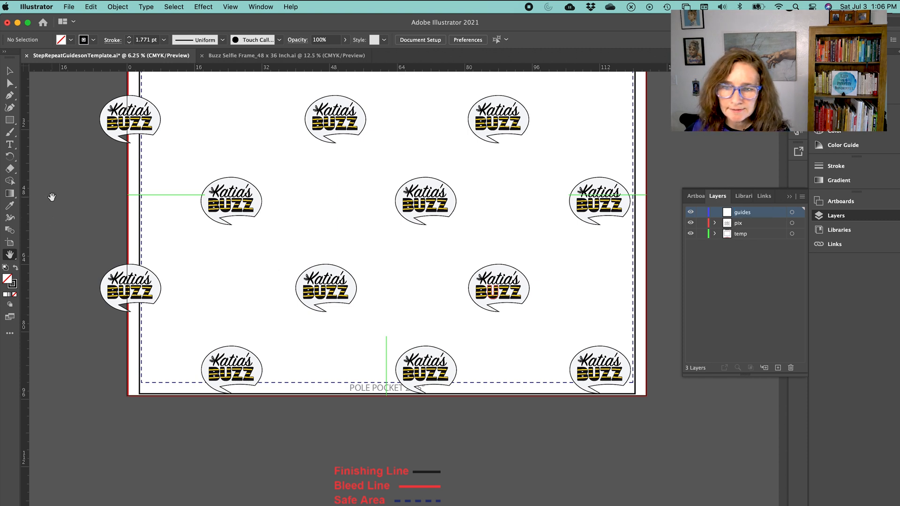
- Hide the rulers and show them again
click(230, 6)
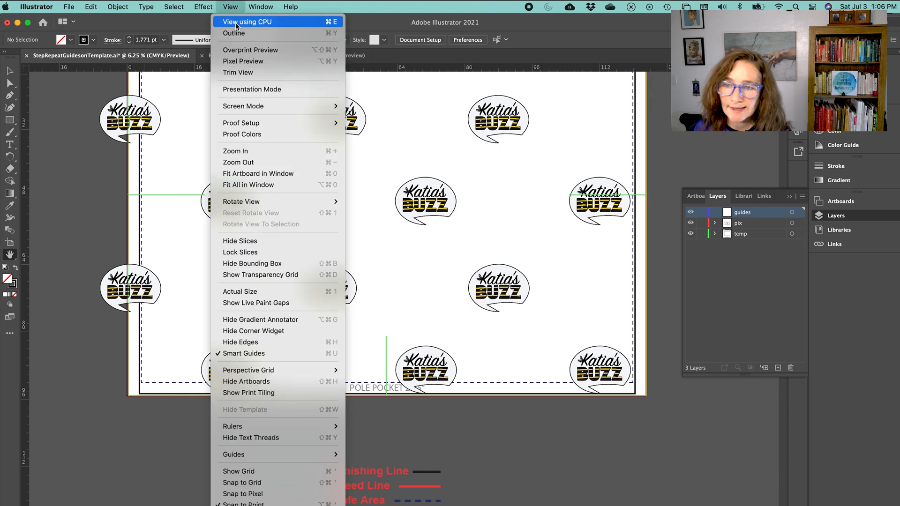
mouse_move(242, 426)
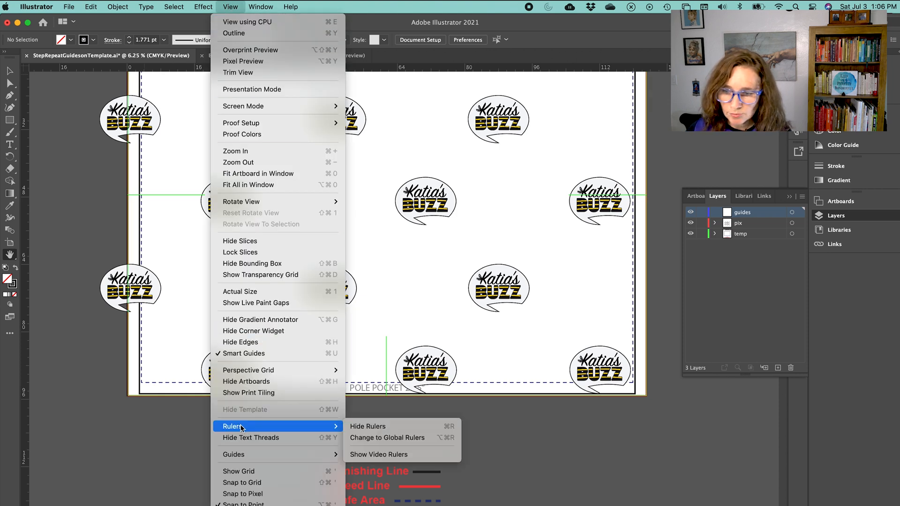
click(356, 427)
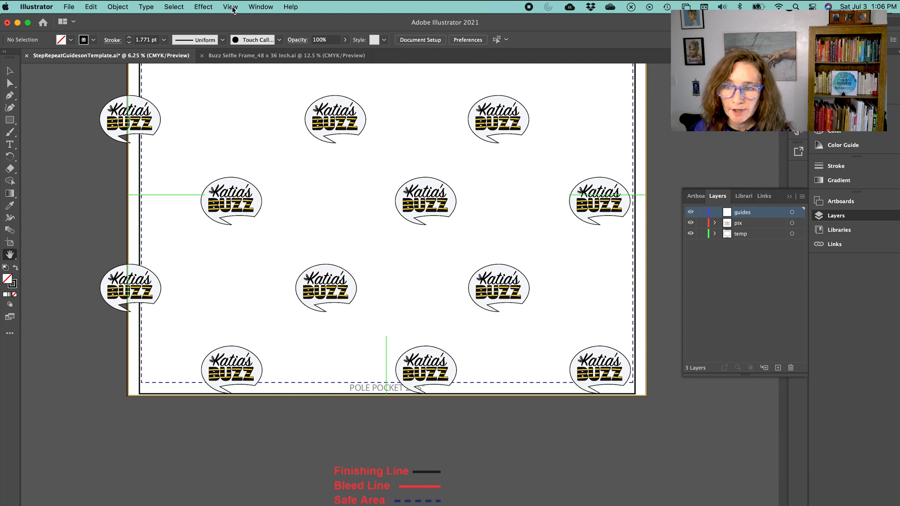
click(231, 7)
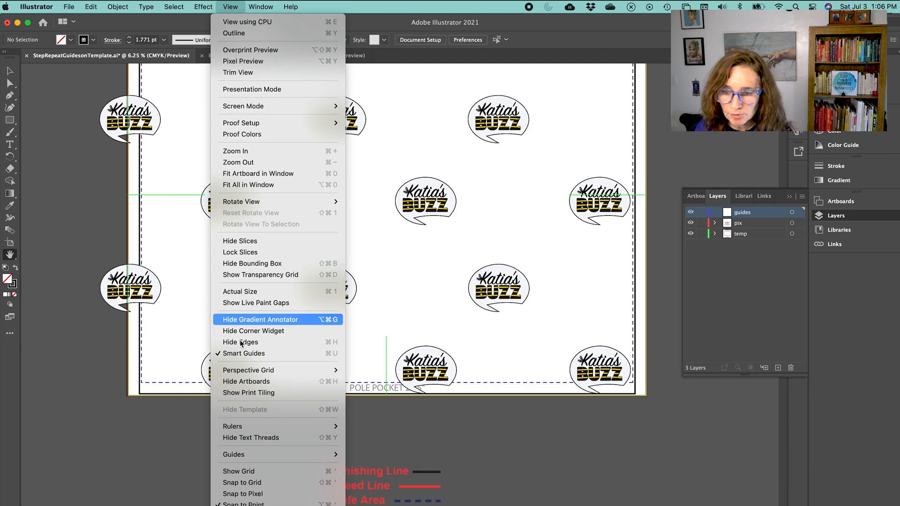
mouse_move(243, 427)
click(363, 428)
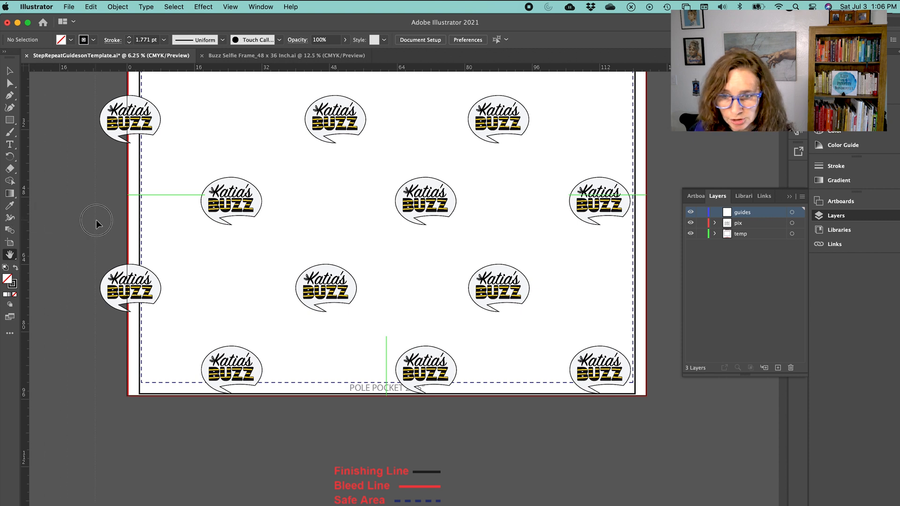
- Place vertical guides along both side finishing lines and safe-area lines, at about X 2.72, 3.38, 119.86 and 120.37 in
drag(112, 223, 139, 224)
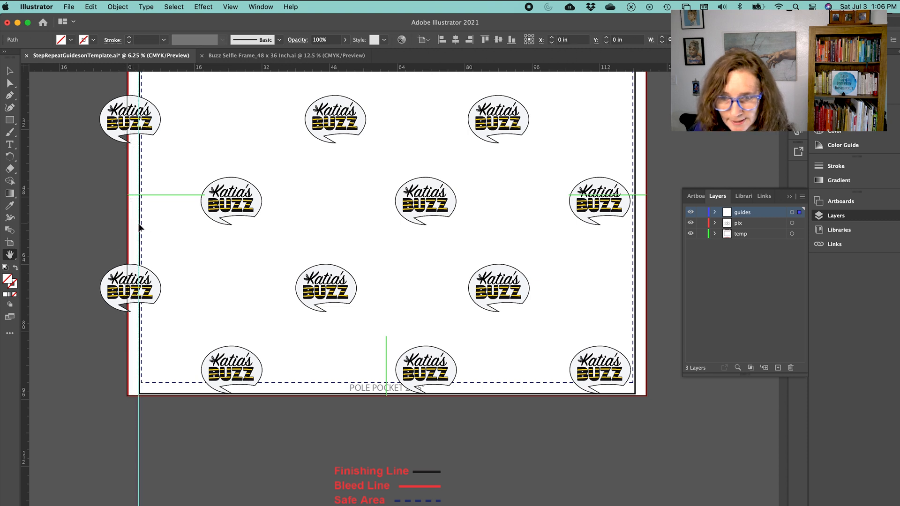
click(31, 226)
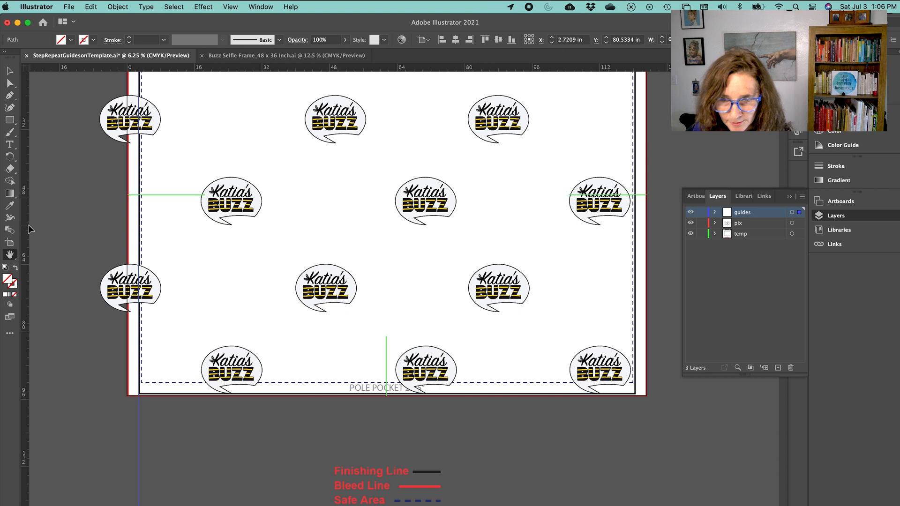
click(139, 230)
drag(142, 229, 141, 229)
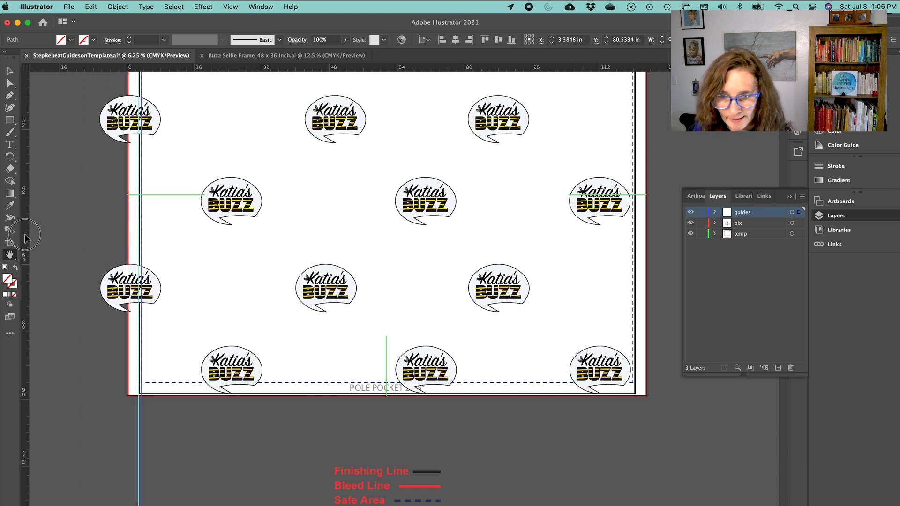
click(633, 263)
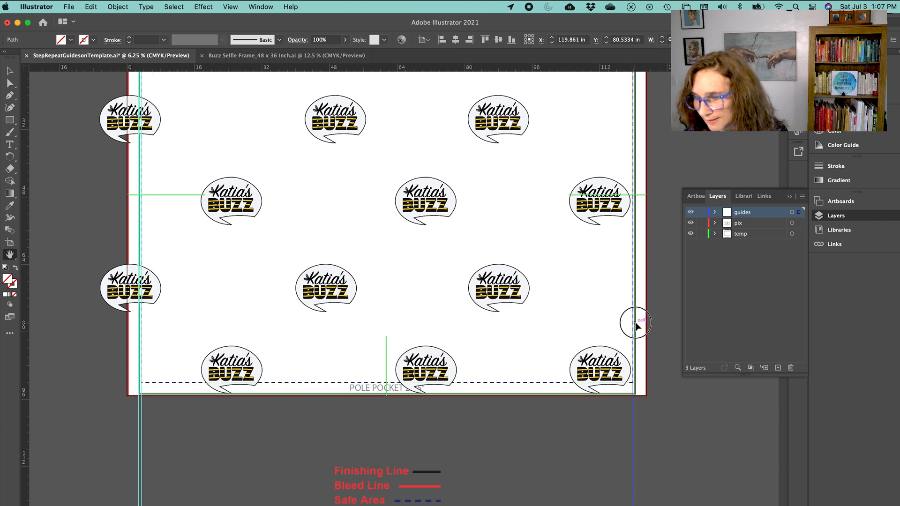
drag(636, 324, 639, 324)
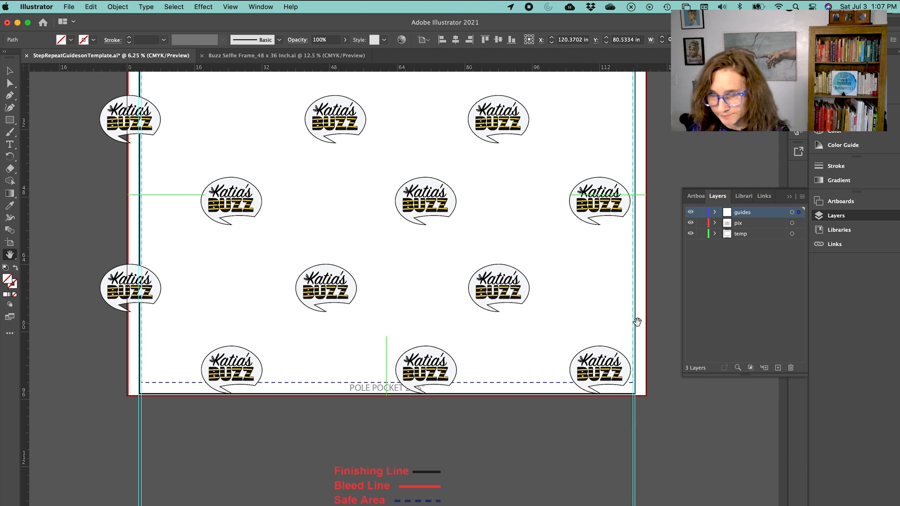
- Place horizontal guides along the bottom finishing line and near the bottom safe-area line, the latter at about Y 91.43 in
drag(253, 69, 263, 395)
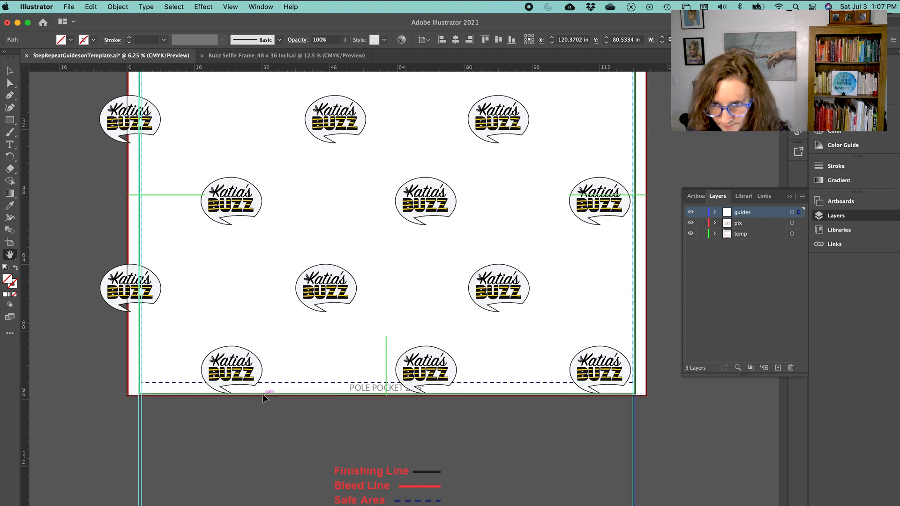
drag(212, 69, 216, 387)
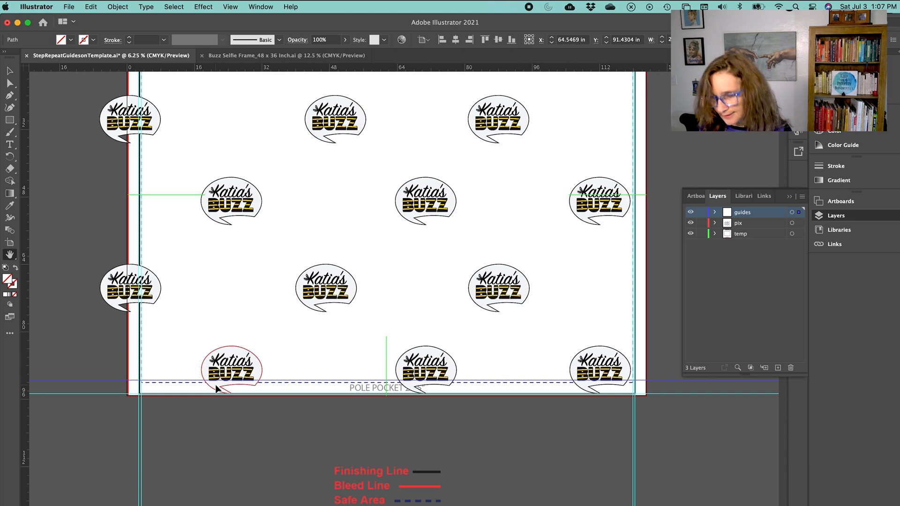
- Move the bottom safe-area guide onto the dashed safe-area line, at about Y 91.98 in
key(super+equal)
key(super+equal)
key(super+equal)
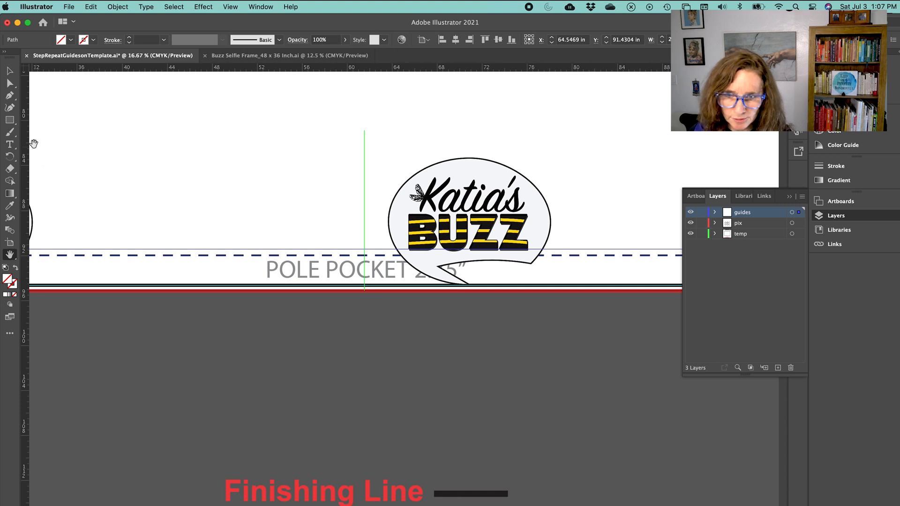
click(231, 7)
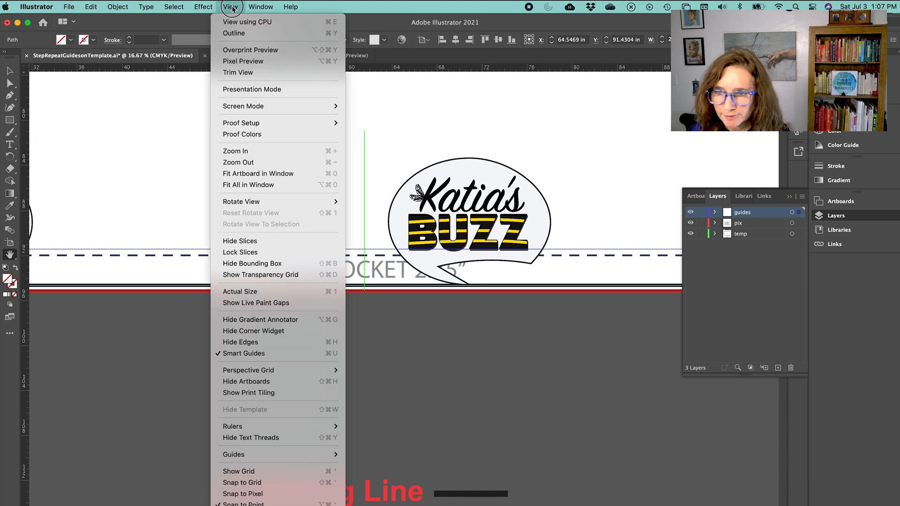
mouse_move(245, 431)
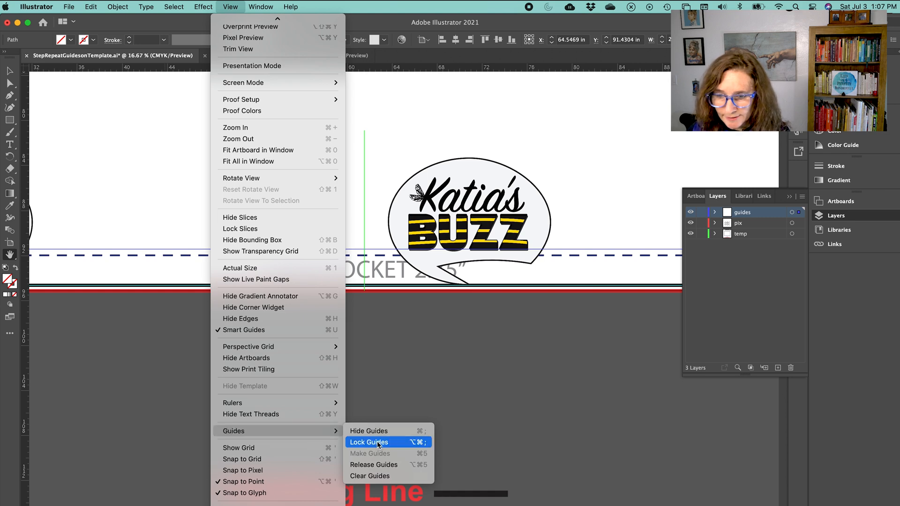
click(398, 378)
drag(225, 251, 227, 254)
key(v)
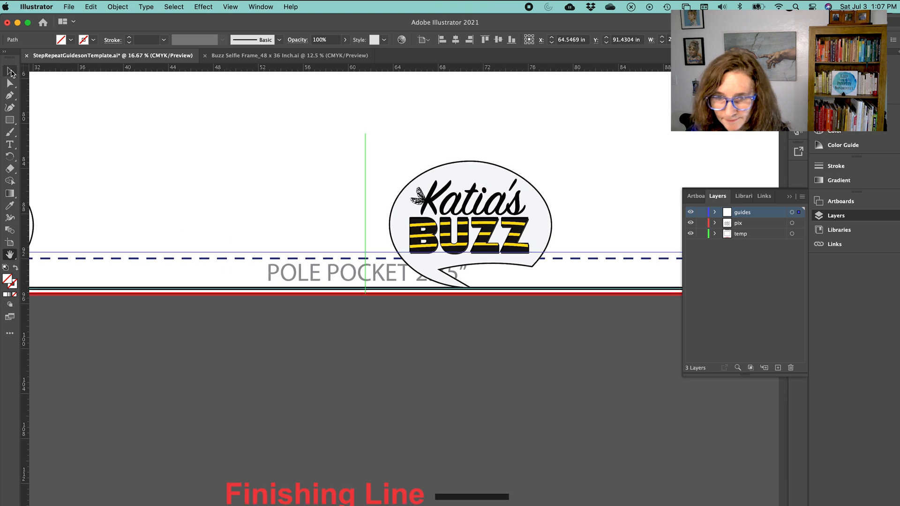
drag(142, 251, 145, 258)
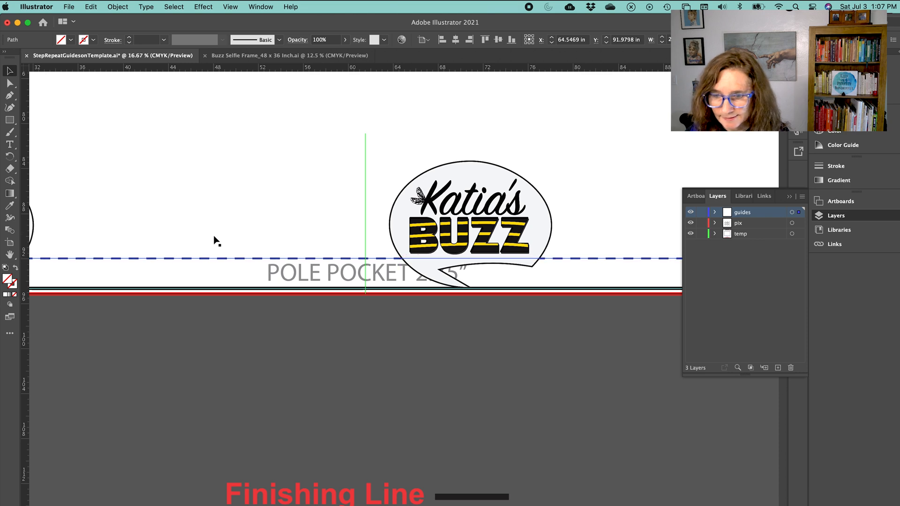
- Place horizontal guides along the banner's top finishing line and top safe-area line, the latter at about Y 3.33 in
scroll(215, 248, up, 20)
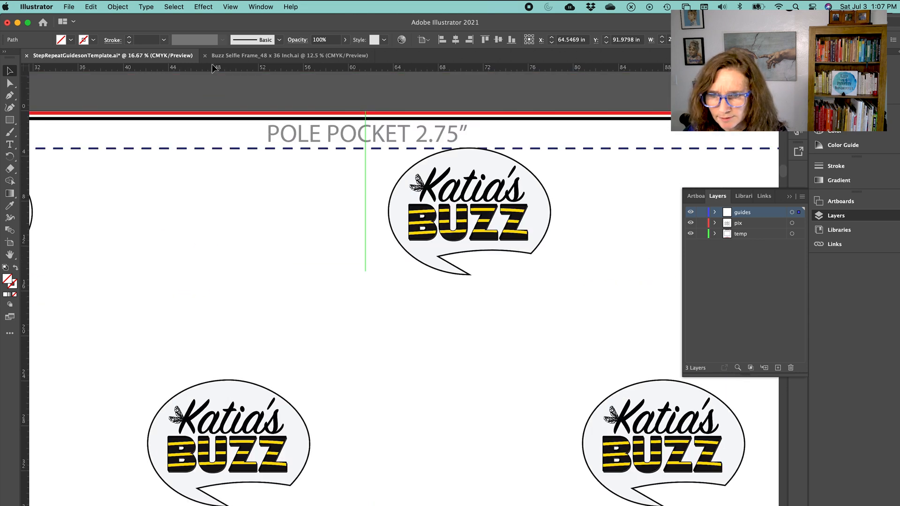
click(216, 118)
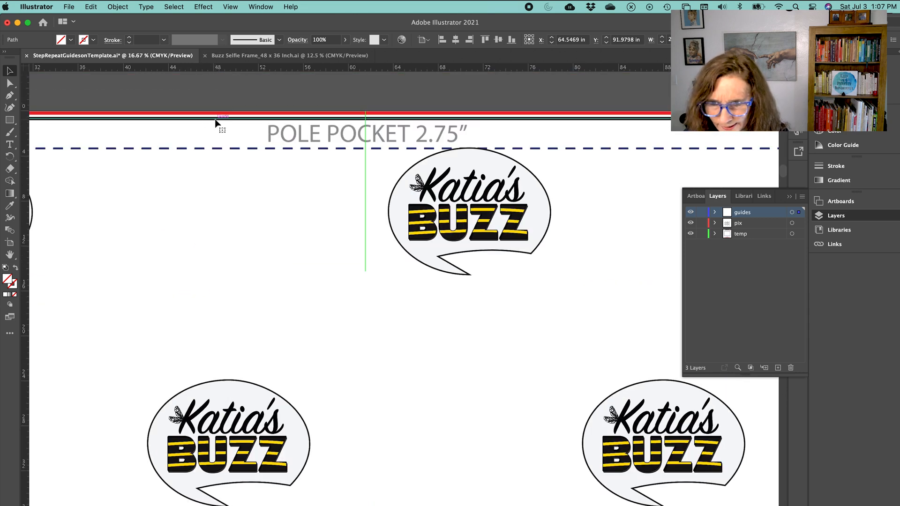
drag(212, 66, 210, 149)
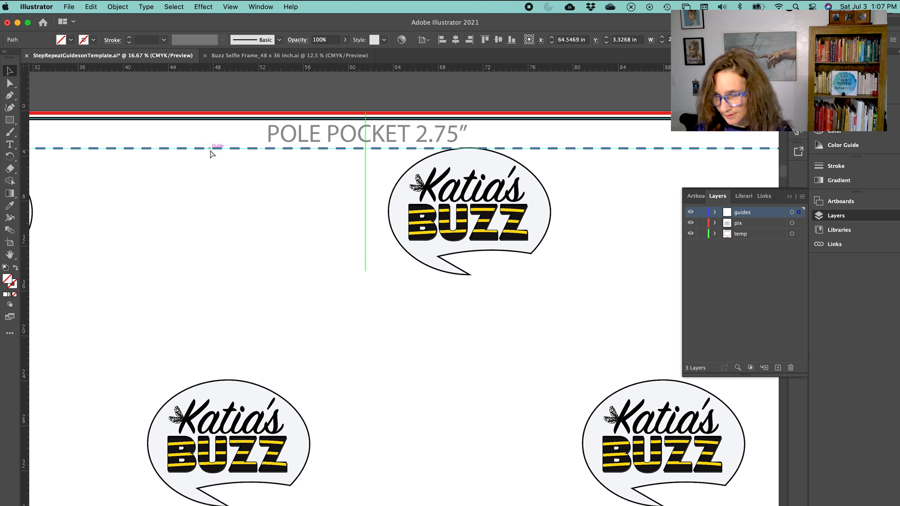
- Check the guides on their own by hiding the pix and temp layers, toggle the guides layer, and show temp again
key(super+minus)
key(super+minus)
key(super+minus)
key(super+minus)
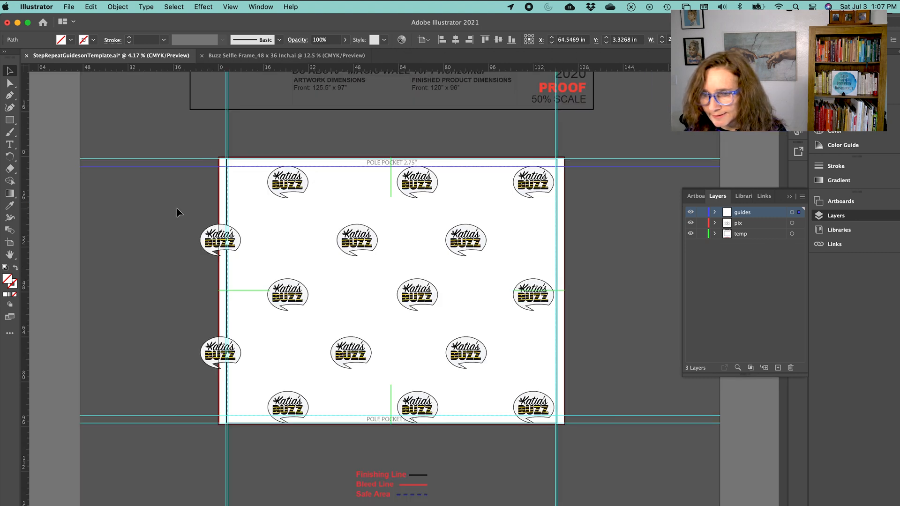
click(691, 223)
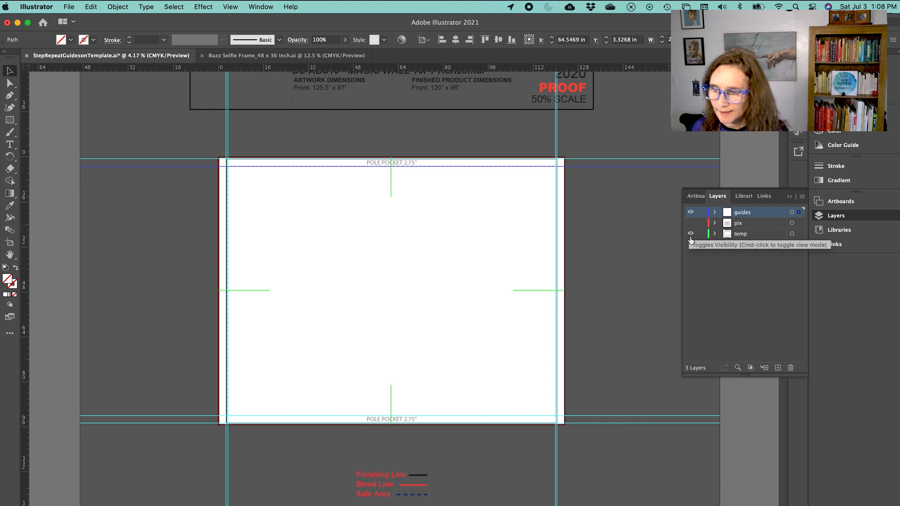
click(691, 234)
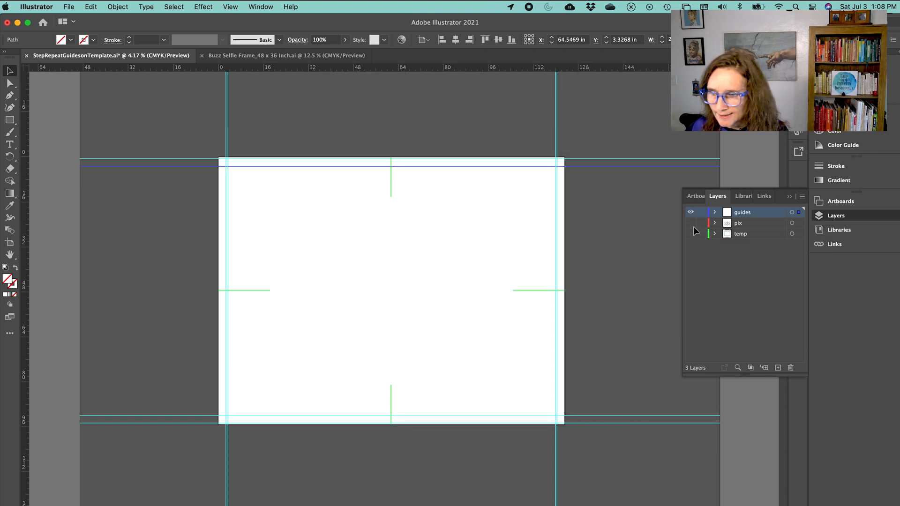
click(691, 213)
click(691, 212)
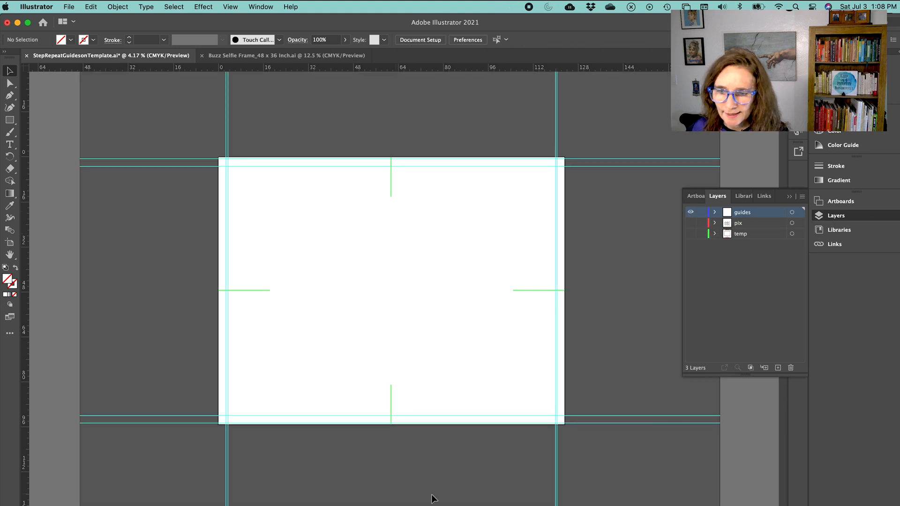
click(691, 234)
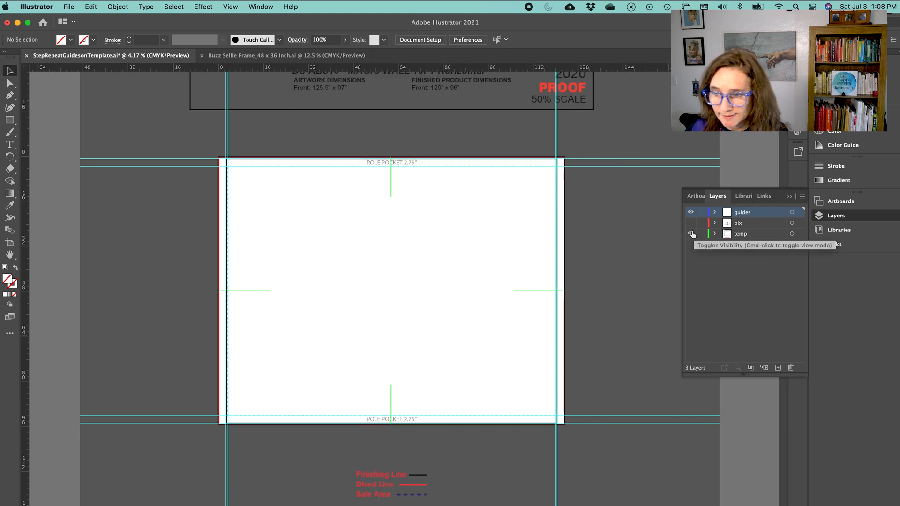
- Expand the pix layer, make it visible again and show its unlocked clouds background
click(714, 223)
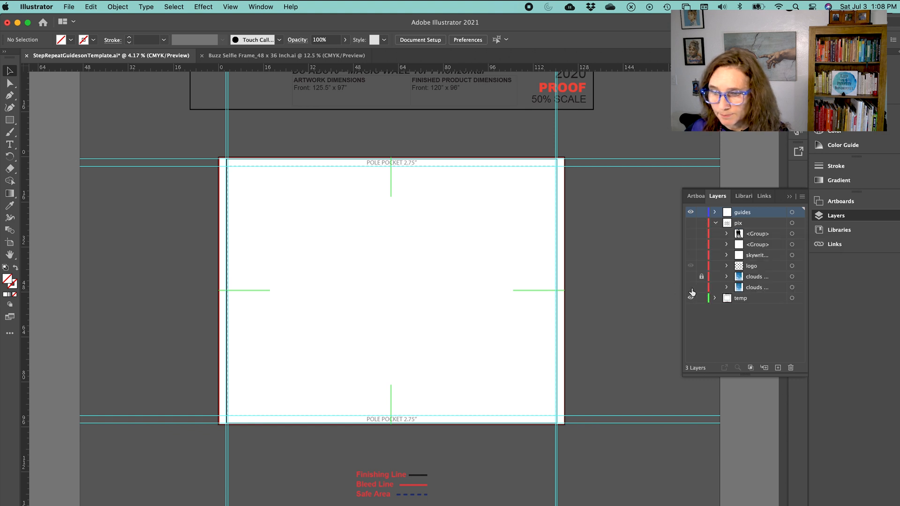
click(691, 223)
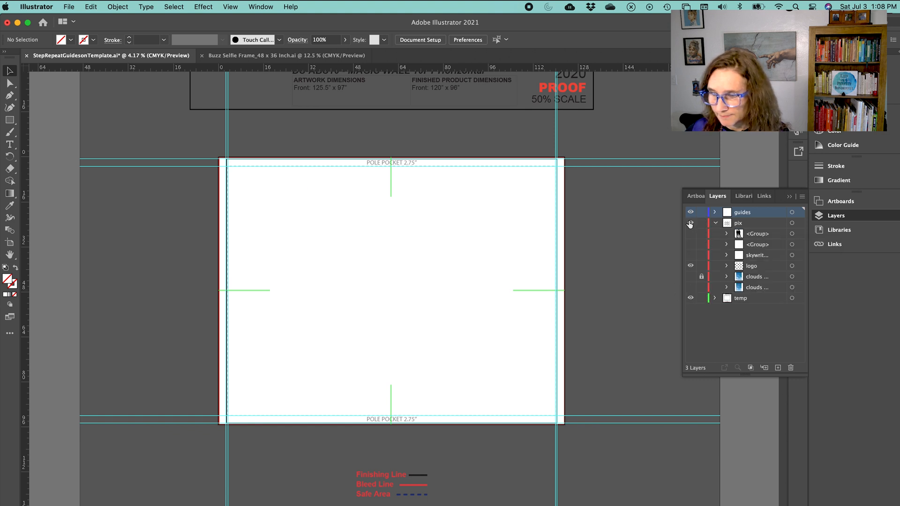
click(690, 287)
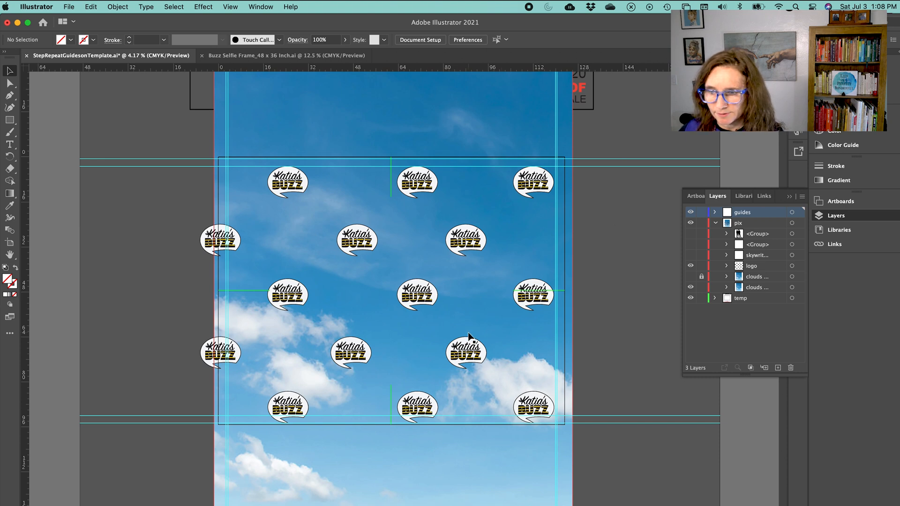
- Select the whole group of repeated logos on the banner and expand the logo group within the pix layer
key(super+minus)
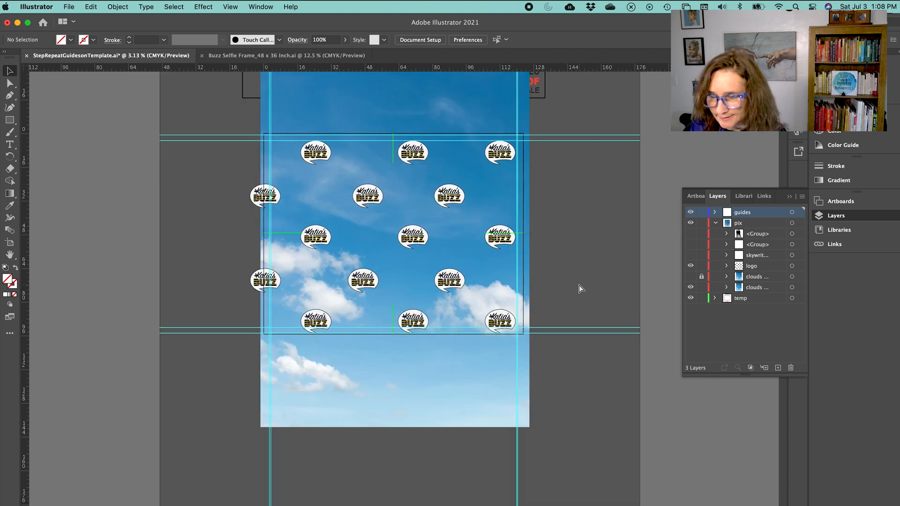
key(super+equal)
key(super+equal)
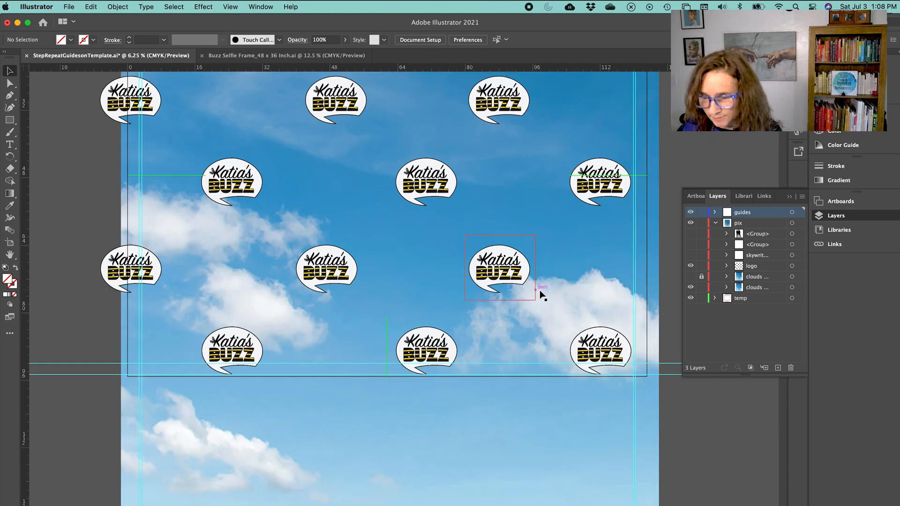
key(h)
drag(472, 235, 457, 349)
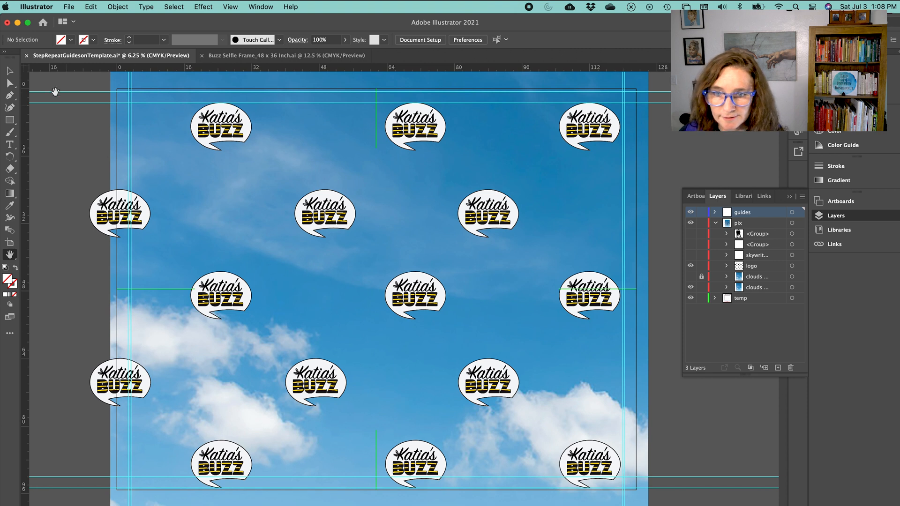
click(10, 70)
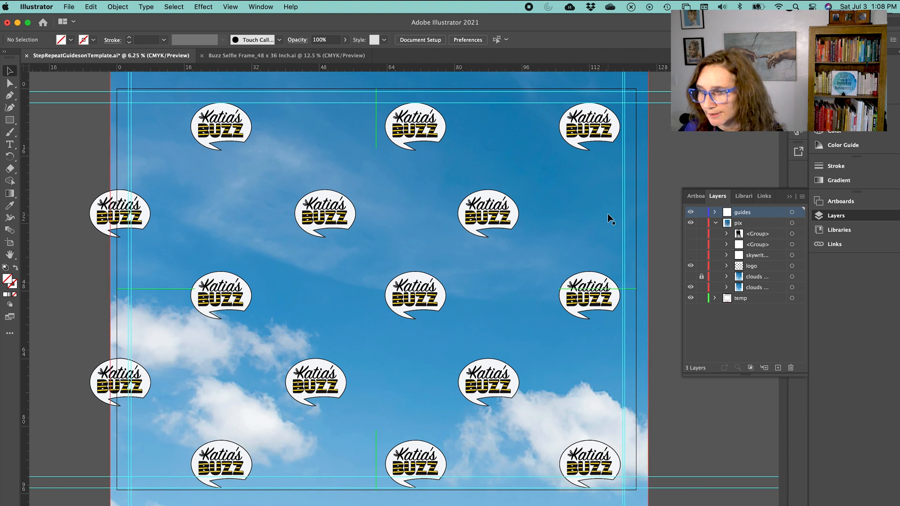
click(243, 125)
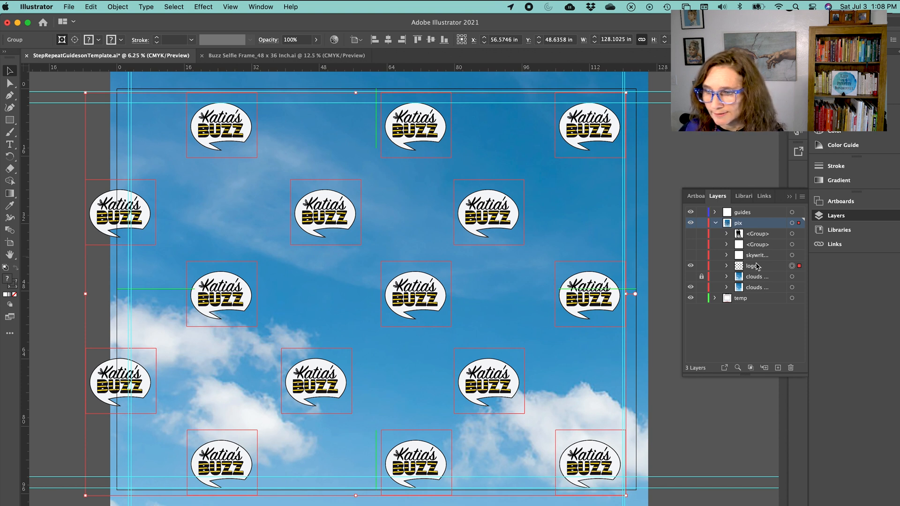
click(727, 266)
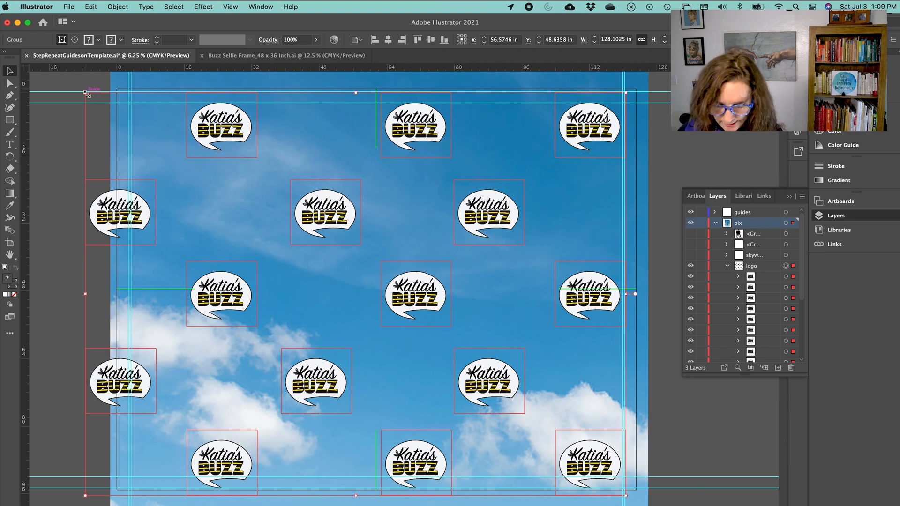
- Scale the logo group down from its upper-left corner to about 120.26 in wide, undoing the distorted scaling attempt
drag(87, 94, 308, 169)
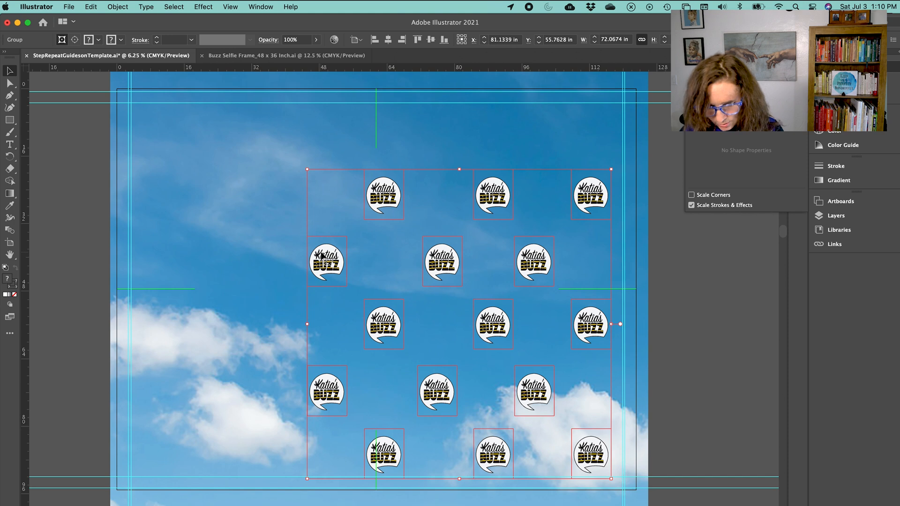
key(super+z)
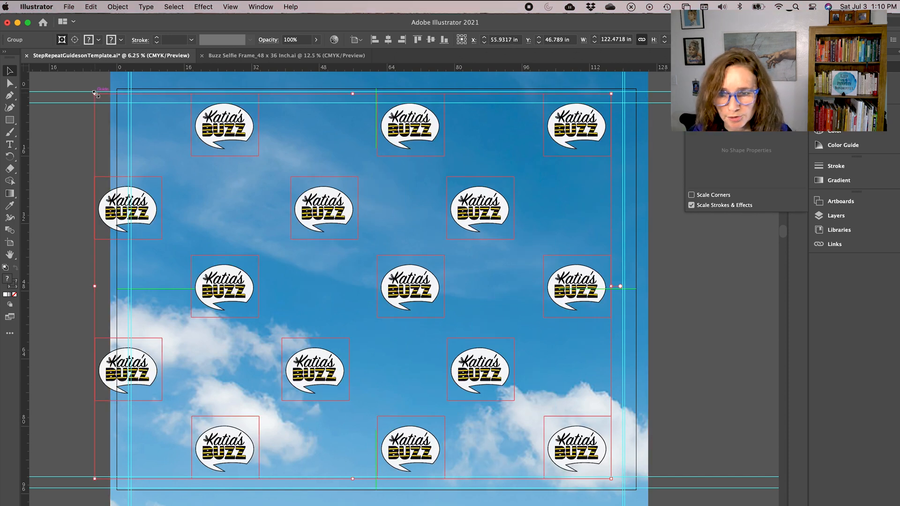
mouse_move(95, 93)
mouse_down()
mouse_move(245, 195)
mouse_move(240, 202)
mouse_move(104, 100)
mouse_up()
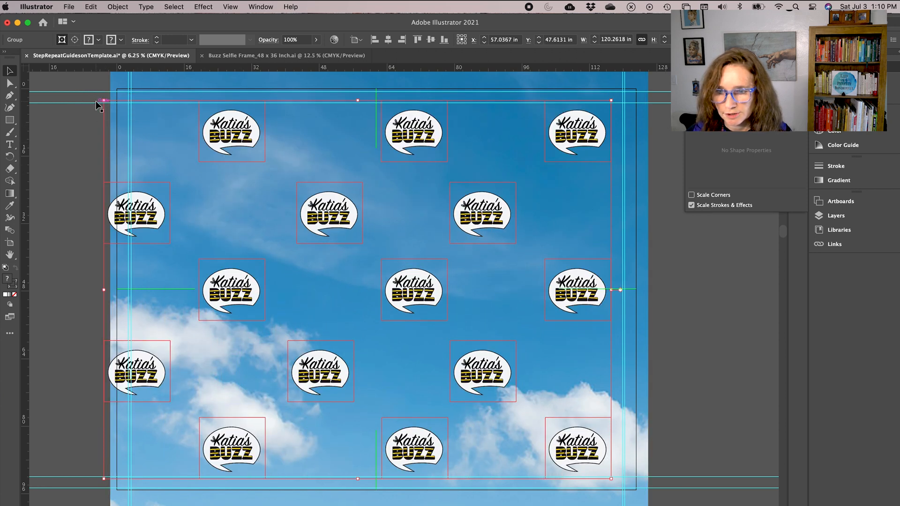
- Undo the accidental move of the clouds background and lock the visible clouds item in the pix layer
drag(590, 153, 594, 155)
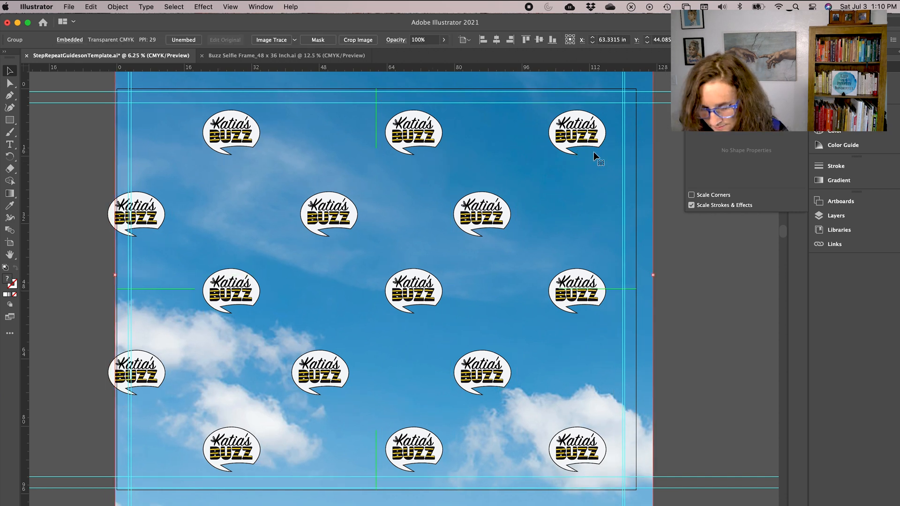
key(super+z)
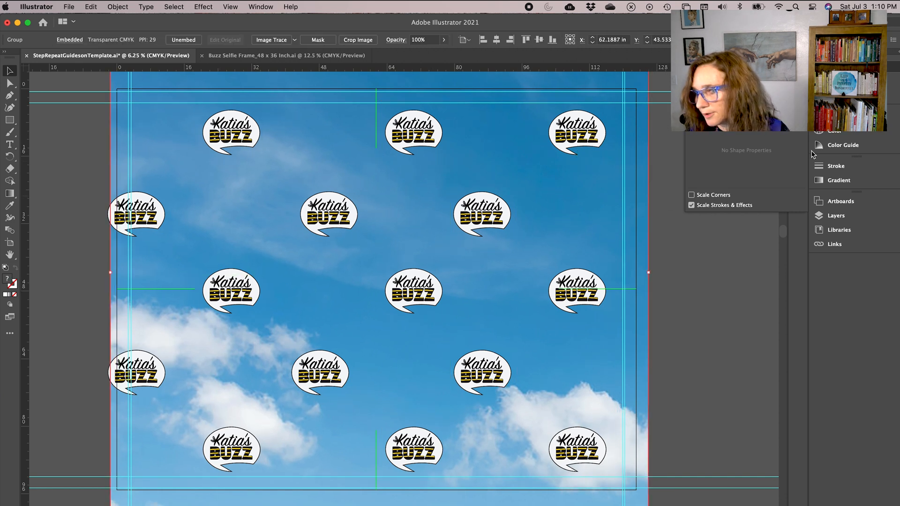
click(821, 217)
scroll(710, 319, down, 2)
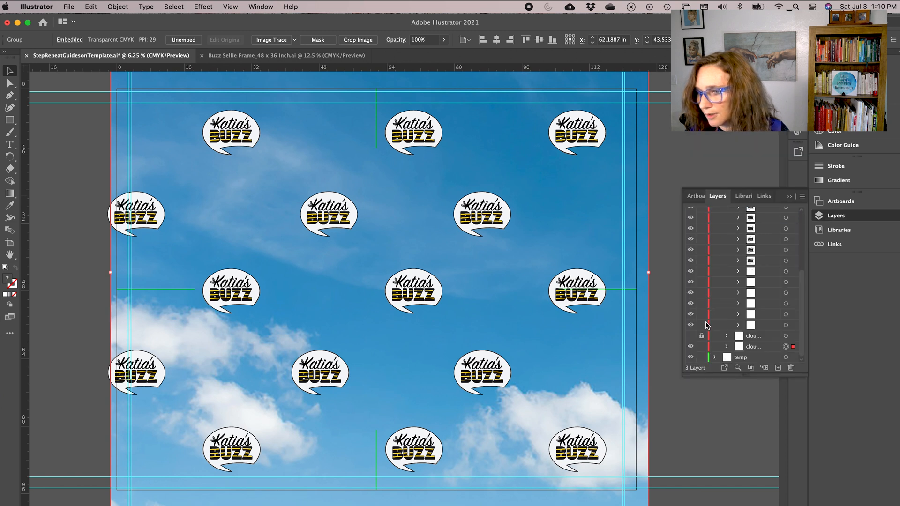
click(701, 346)
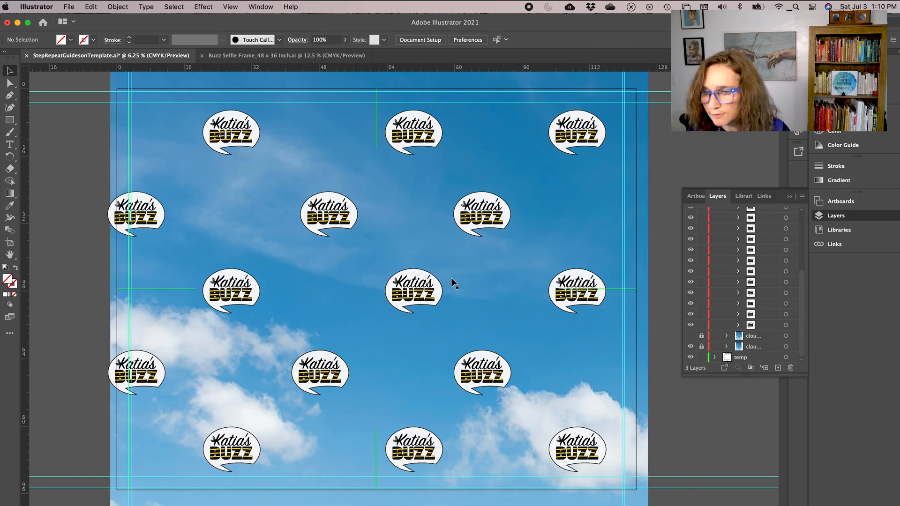
- Select all the logos, scale them down to about 115.54 in wide to fit inside the safe-area guides, and deselect them
key(super+a)
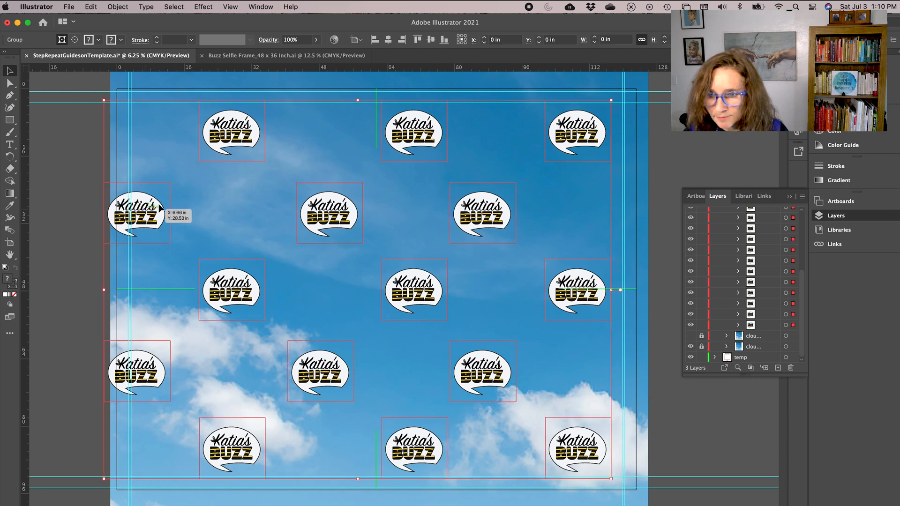
drag(104, 101, 134, 121)
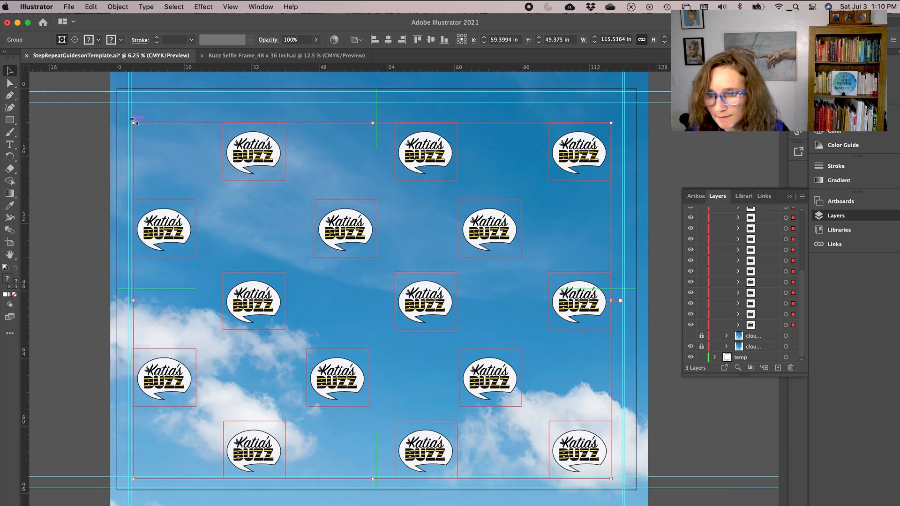
click(96, 123)
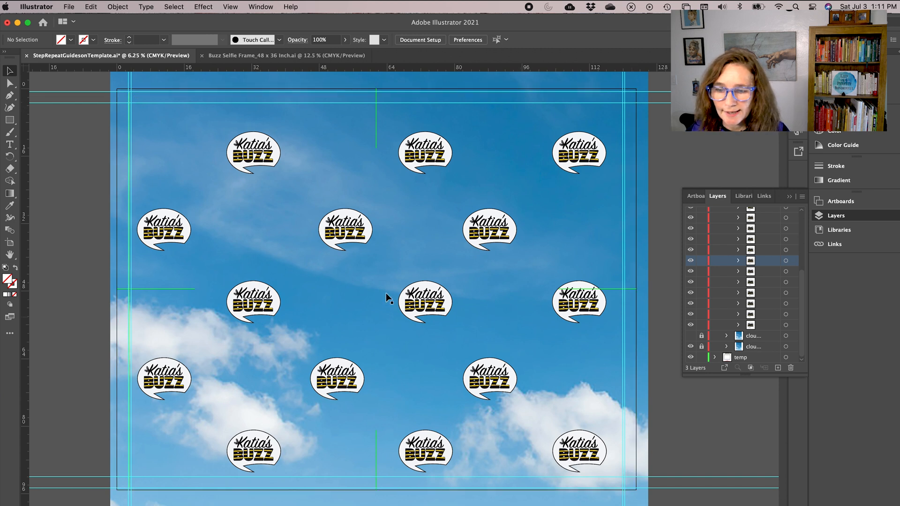
- Review the Export for Screens settings for the banner artboard and close the dialog without exporting
click(69, 7)
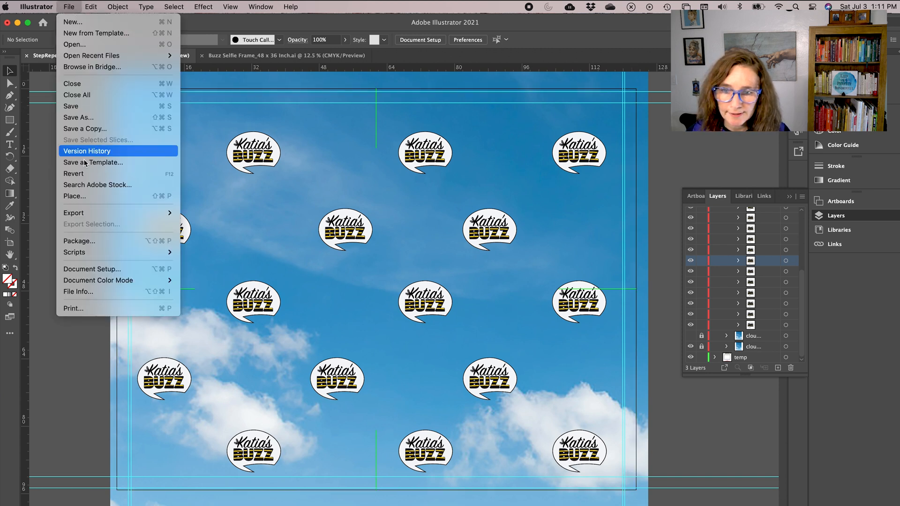
mouse_move(89, 215)
click(199, 214)
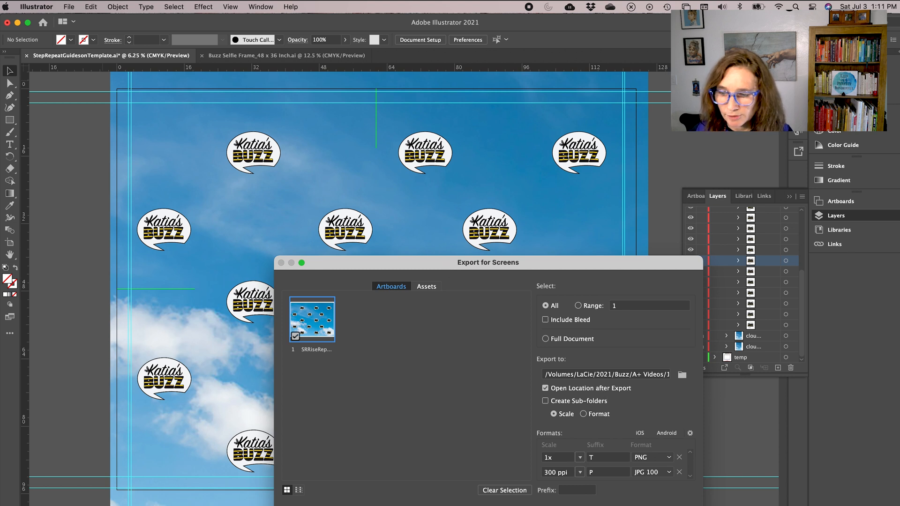
key(Escape)
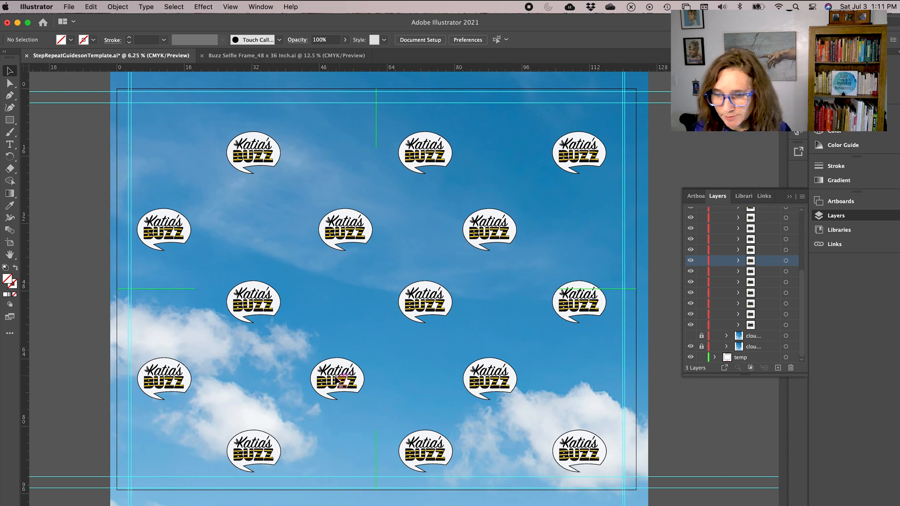
- Move the whole logo pattern up within the safe-area guides, show the people silhouettes in the pix layer, and deselect everything
click(348, 369)
drag(347, 370, 348, 355)
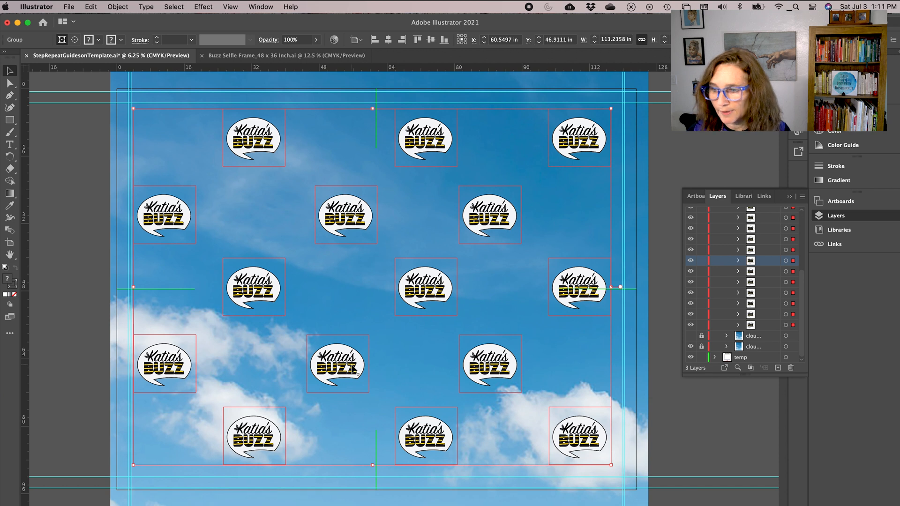
scroll(745, 249, up, 5)
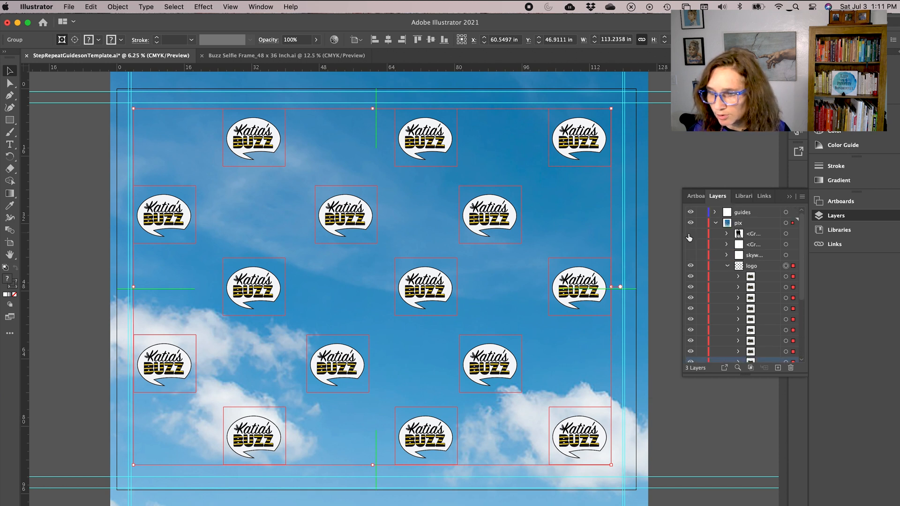
click(690, 233)
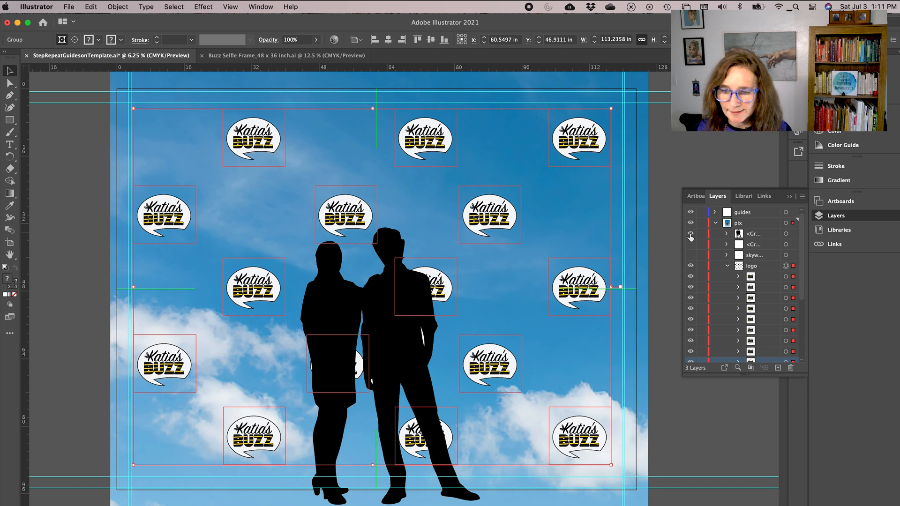
key(super+shift+a)
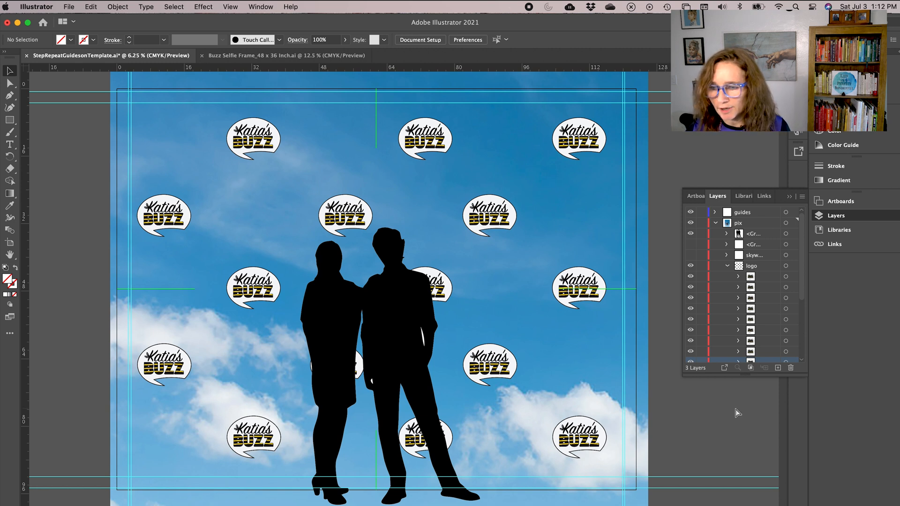
- Save the document and export the banner artboard for screens as PNG, 300 ppi and 72 ppi JPG 100, and PDF
key(super+s)
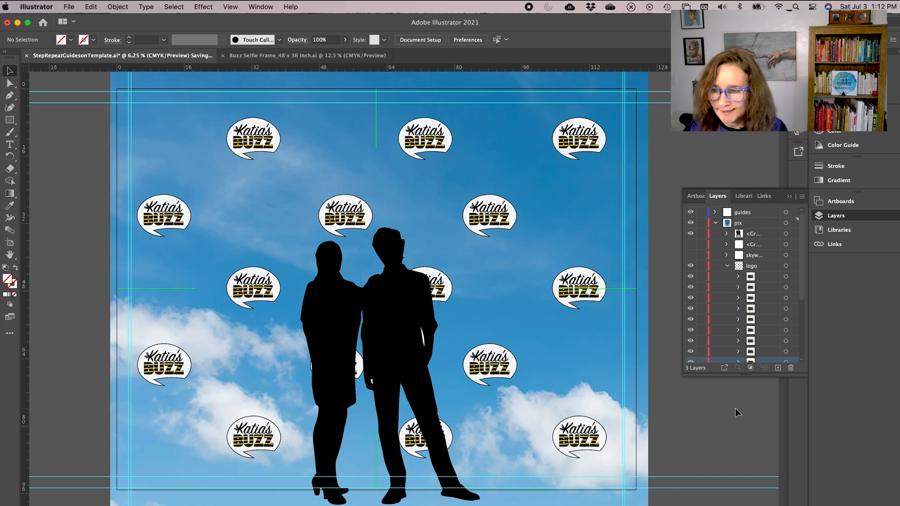
click(69, 7)
mouse_move(110, 213)
click(188, 214)
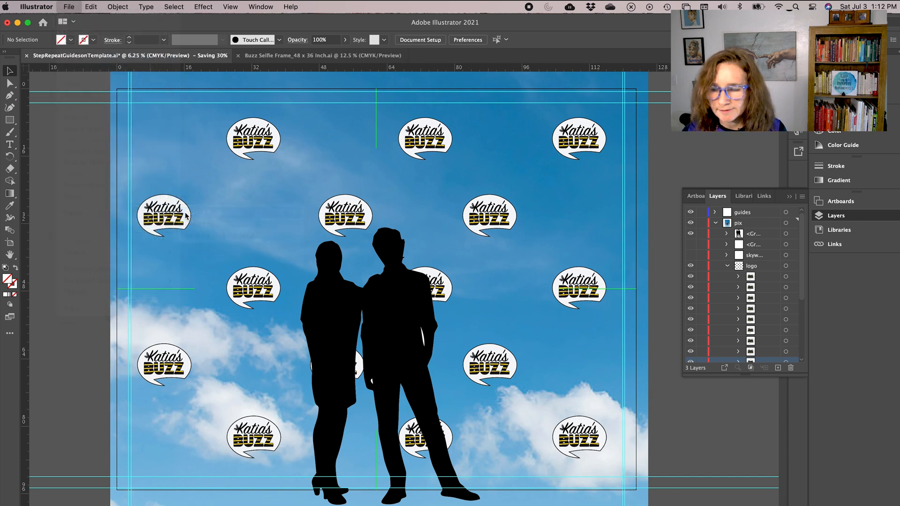
drag(569, 262, 460, 132)
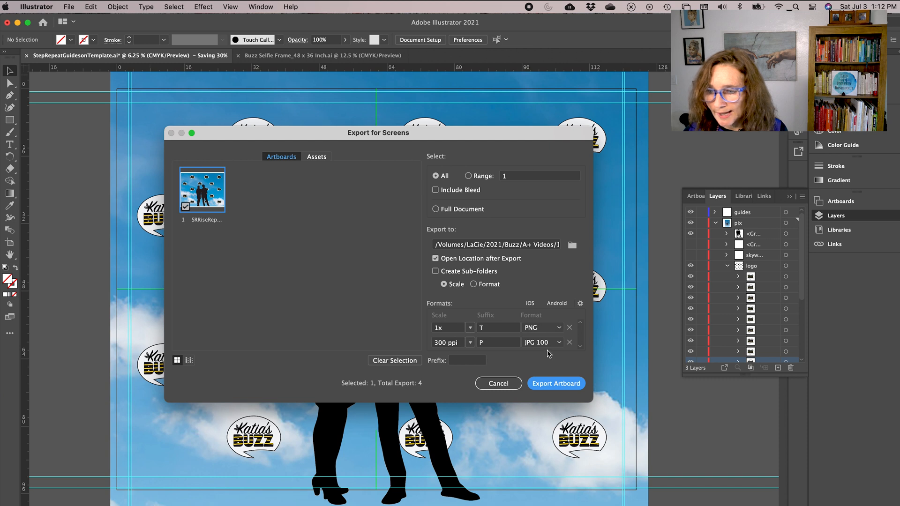
scroll(581, 351, down, 1)
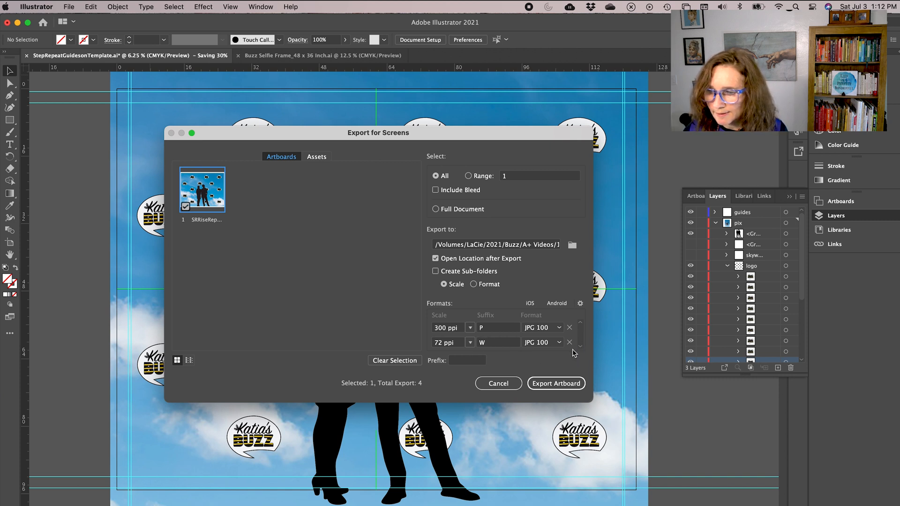
scroll(579, 350, down, 1)
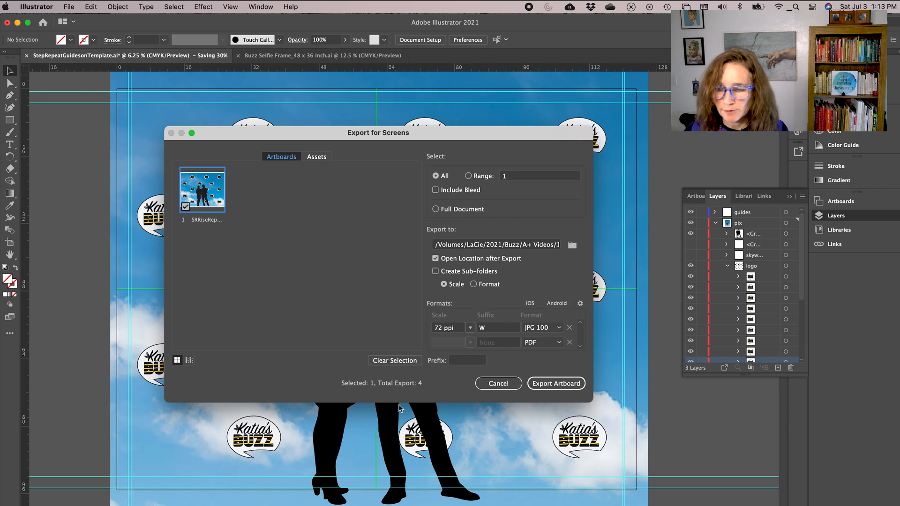
click(547, 386)
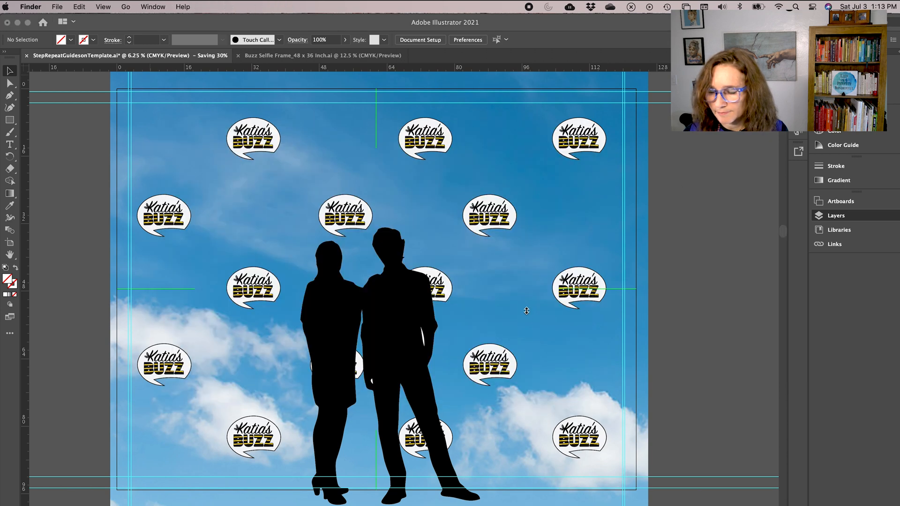
- Switch back to Illustrator's Buzz Selfie Frame_48 x 36 Inch document and show the sky image and Katia's Buzz logo in the Pix layer
key(super+Tab)
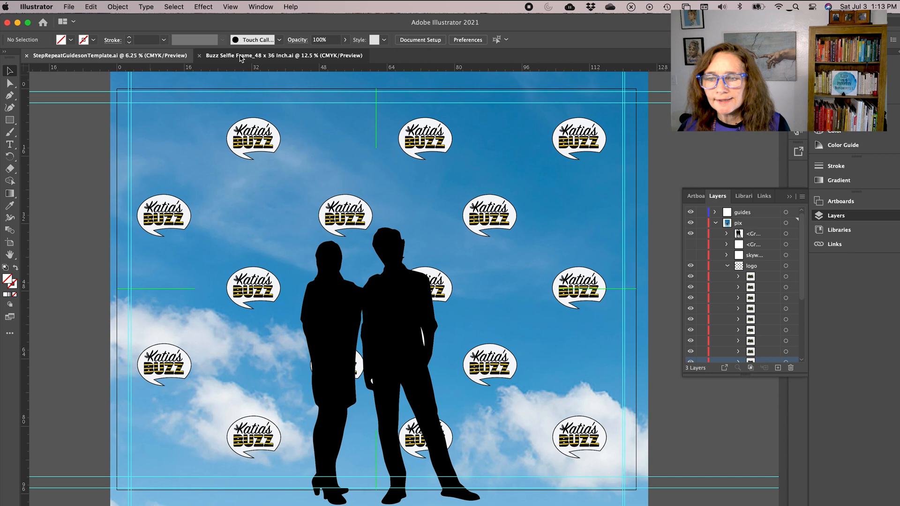
click(241, 55)
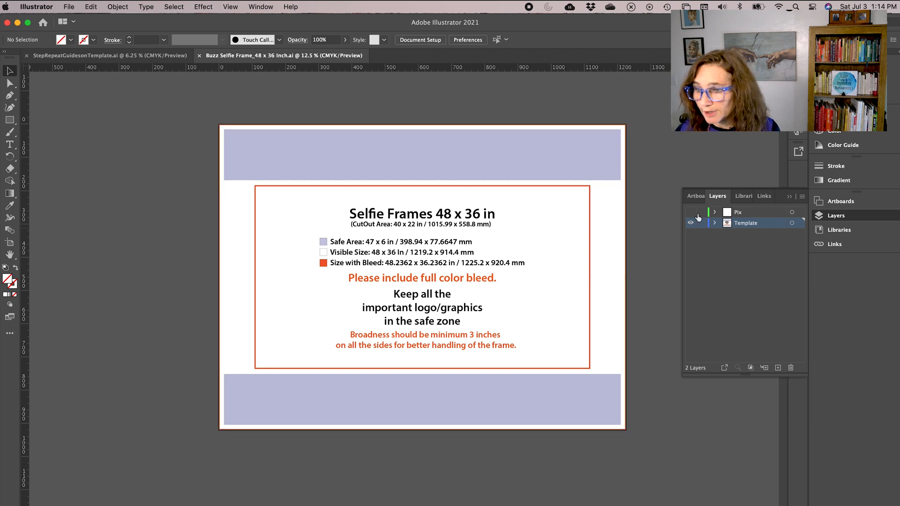
click(716, 213)
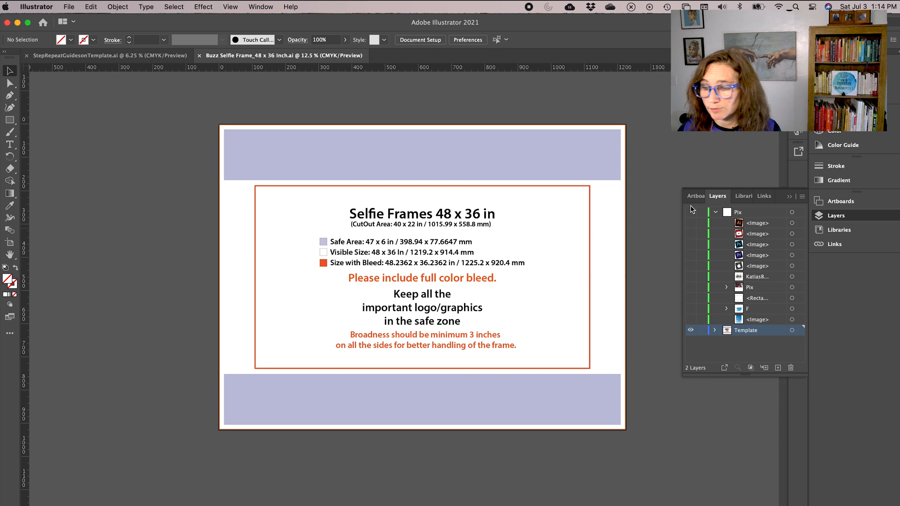
click(691, 319)
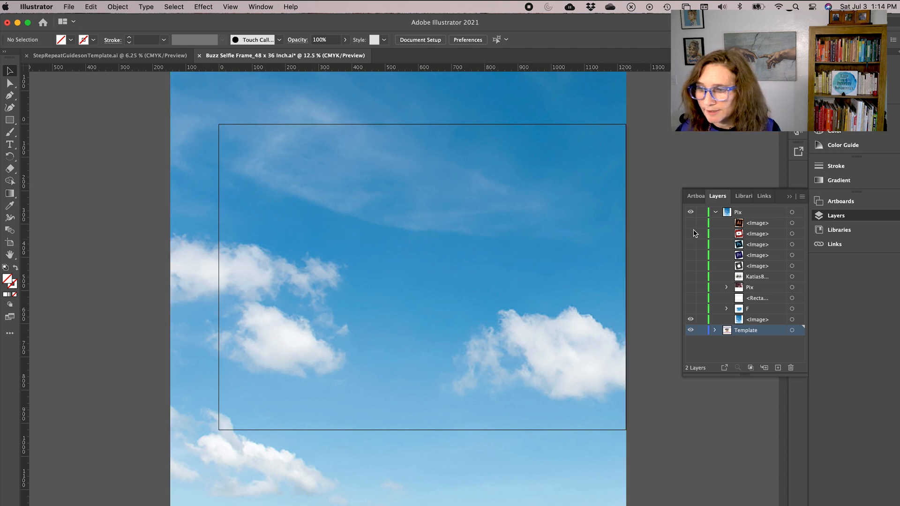
click(690, 277)
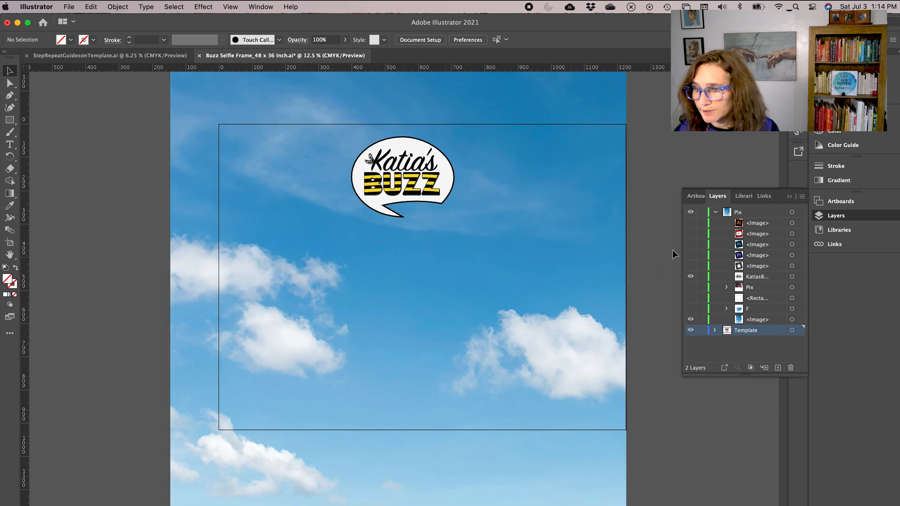
- Collapse and hide the Pix layer, and add a layer named Guides at the top of the layer stack
click(714, 212)
click(692, 213)
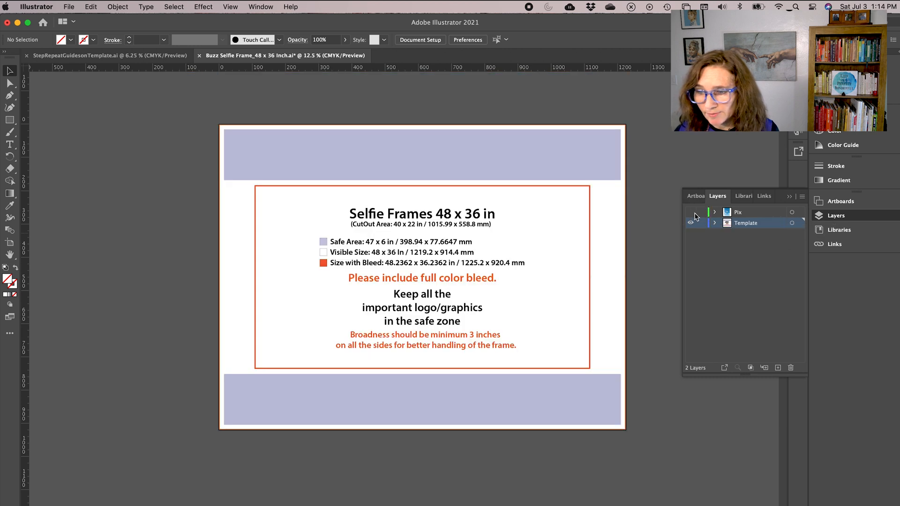
click(778, 367)
drag(727, 224, 726, 210)
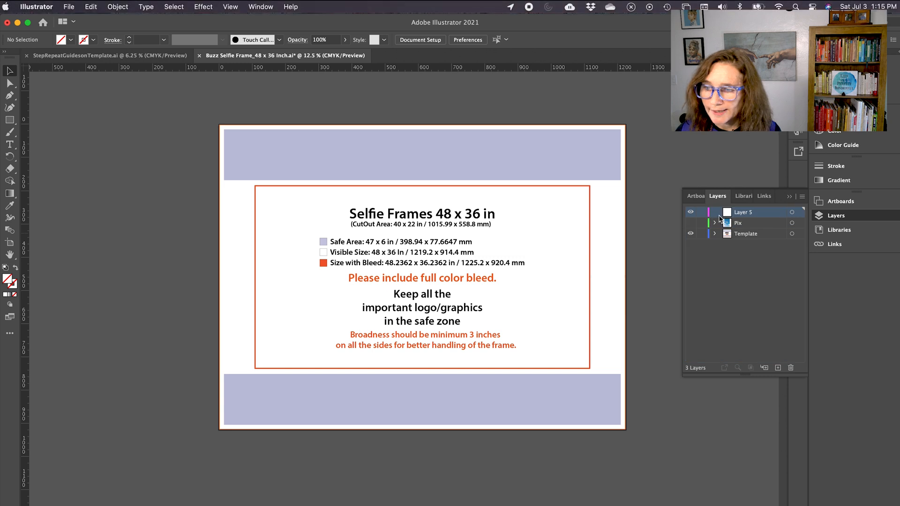
double_click(746, 213)
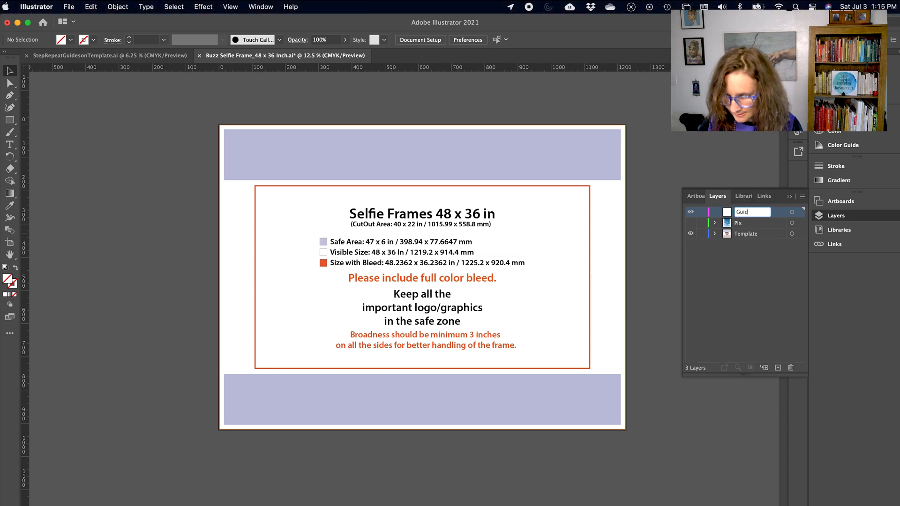
key(Return)
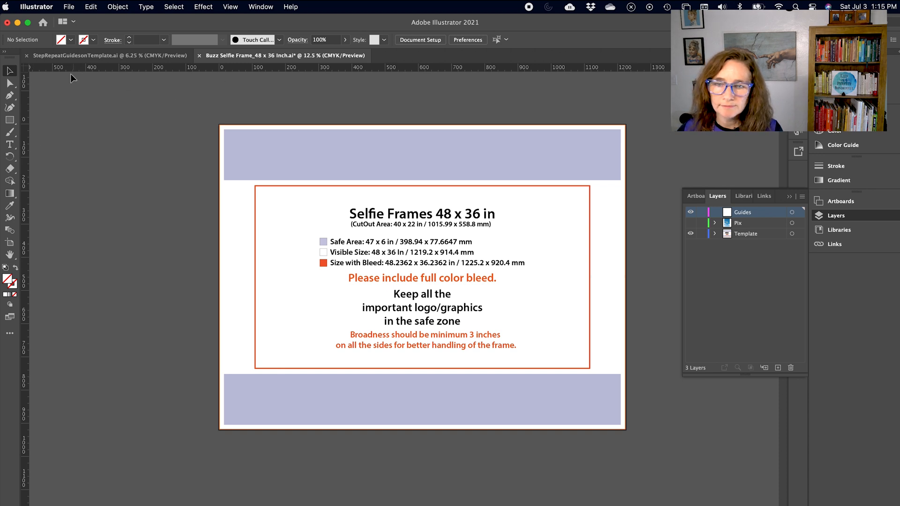
- Place two vertical and two horizontal guides along the edges of the template's orange cutout rectangle
drag(38, 133, 255, 148)
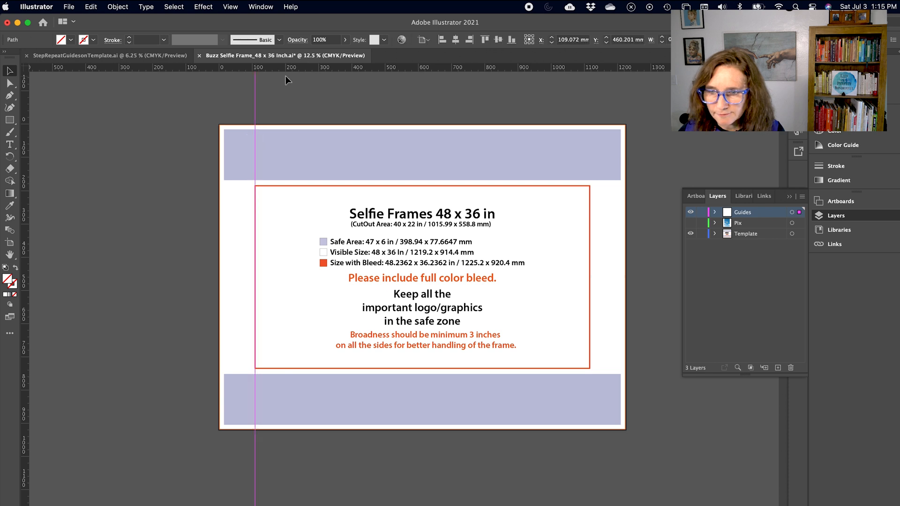
drag(287, 71, 295, 185)
drag(302, 71, 280, 368)
drag(26, 313, 589, 309)
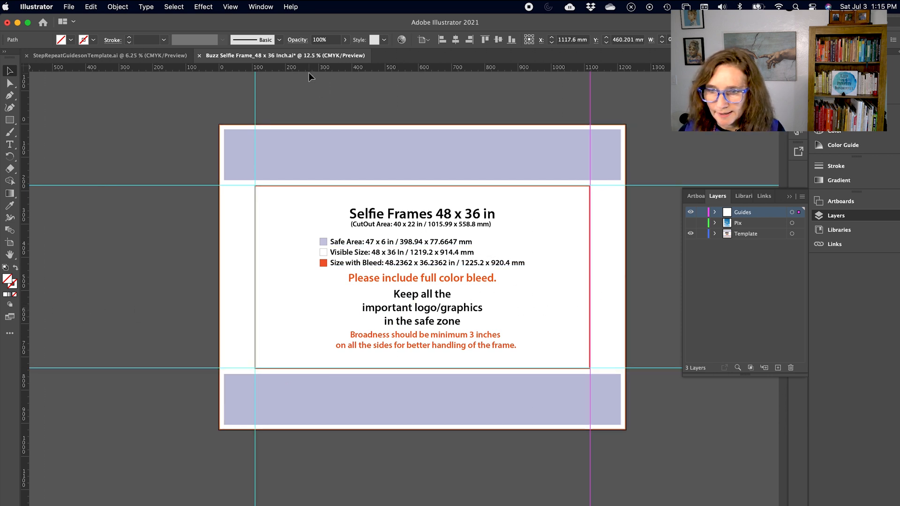
- Add guides along the top, bottom and side edges of the two lavender safe-area bands
drag(308, 76, 322, 180)
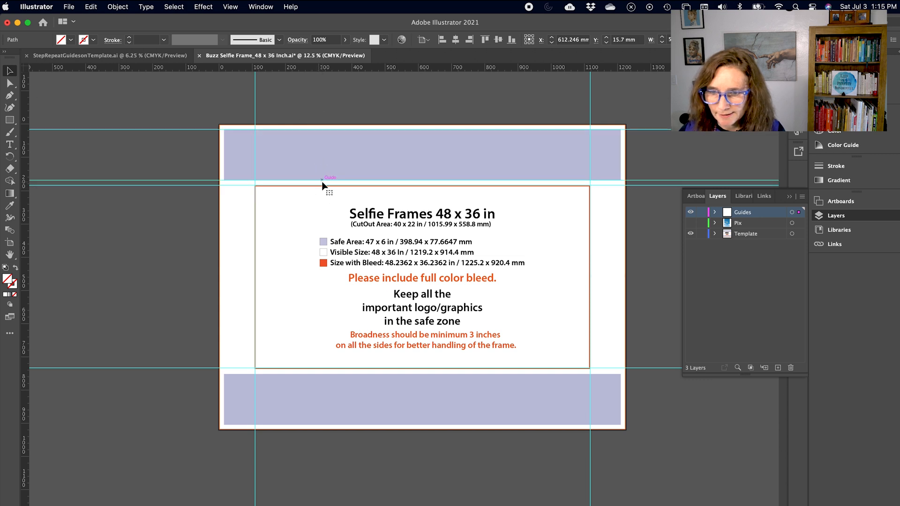
drag(271, 70, 282, 374)
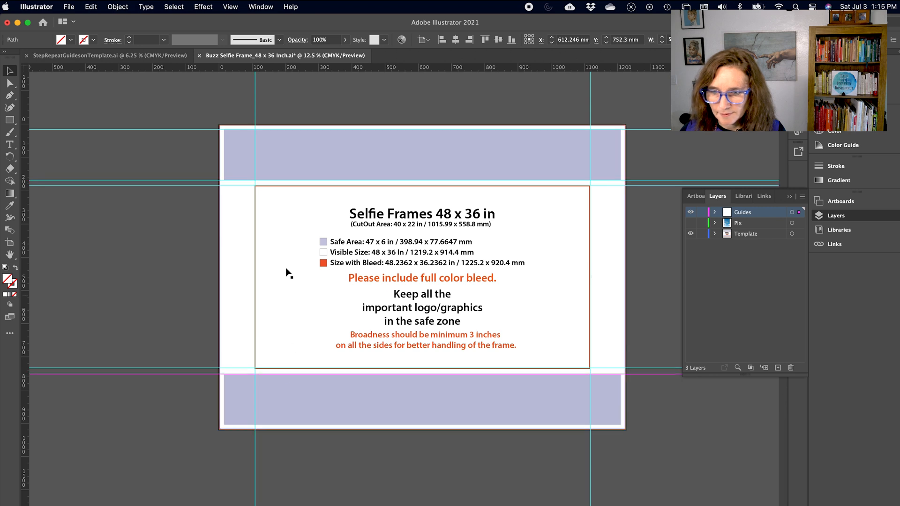
drag(291, 70, 291, 425)
drag(23, 353, 224, 359)
drag(25, 368, 620, 345)
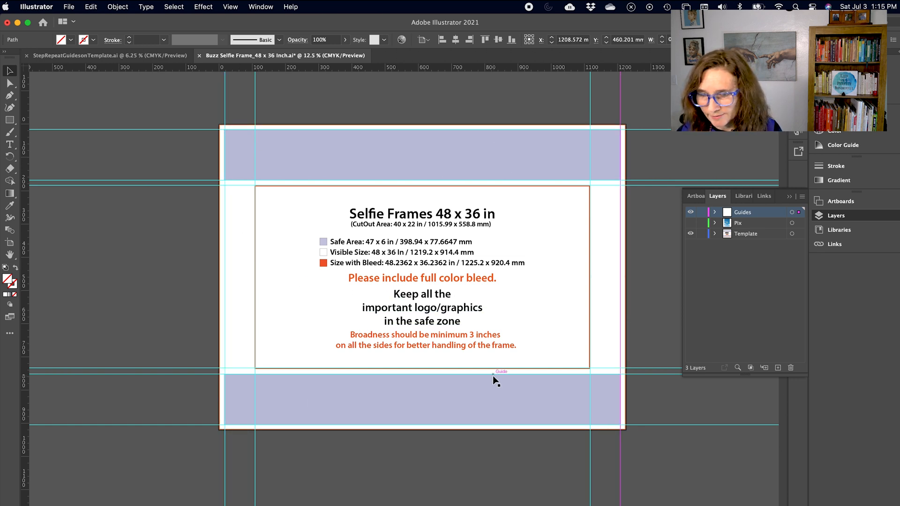
- Hide all layers except Guides, and show the Pix layer beneath the guides
click(691, 213)
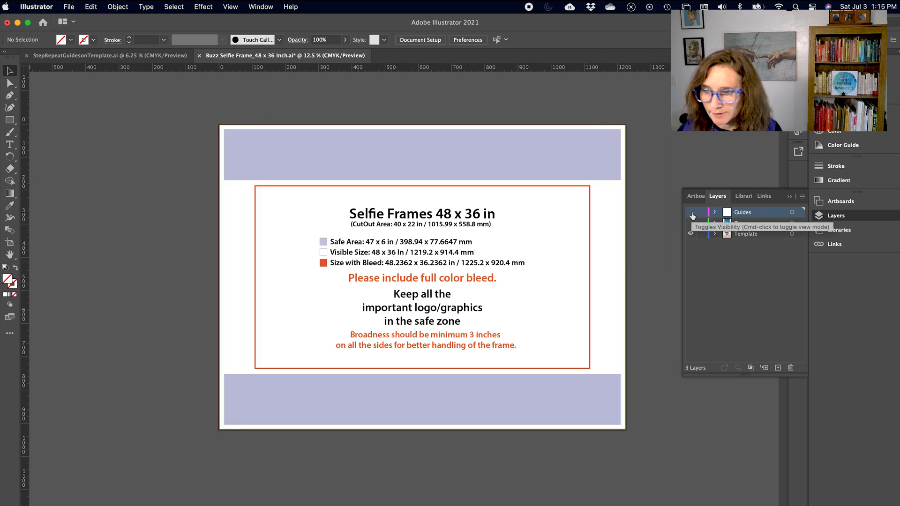
alt+click(691, 213)
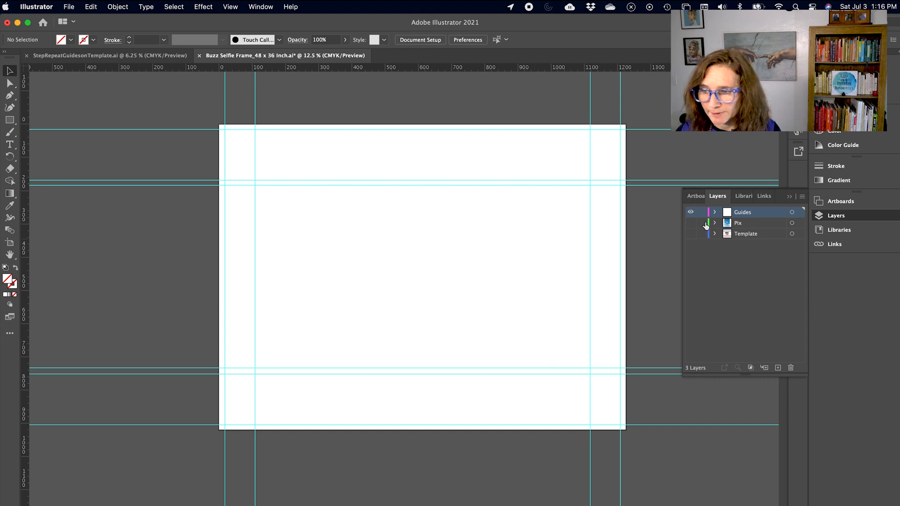
click(690, 223)
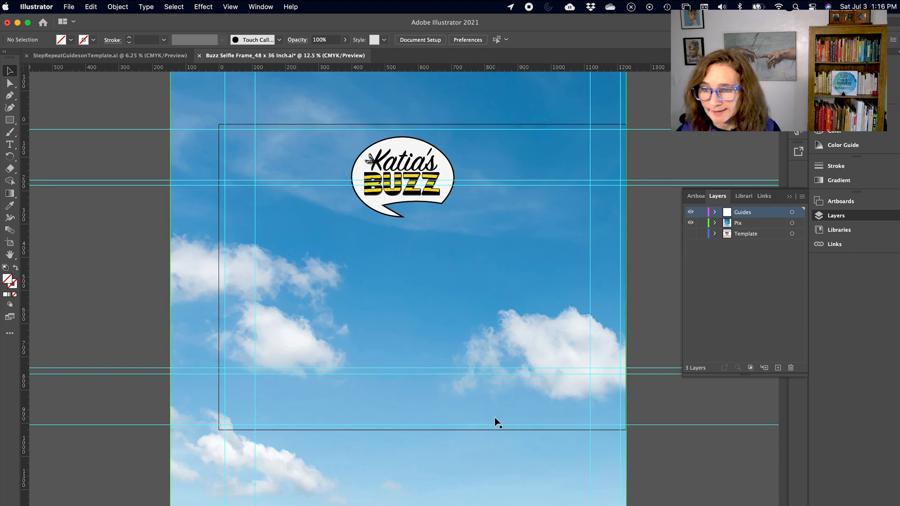
- Show the Template layer, bring it above Guides to compare it with the artwork, and return it below Pix
click(690, 233)
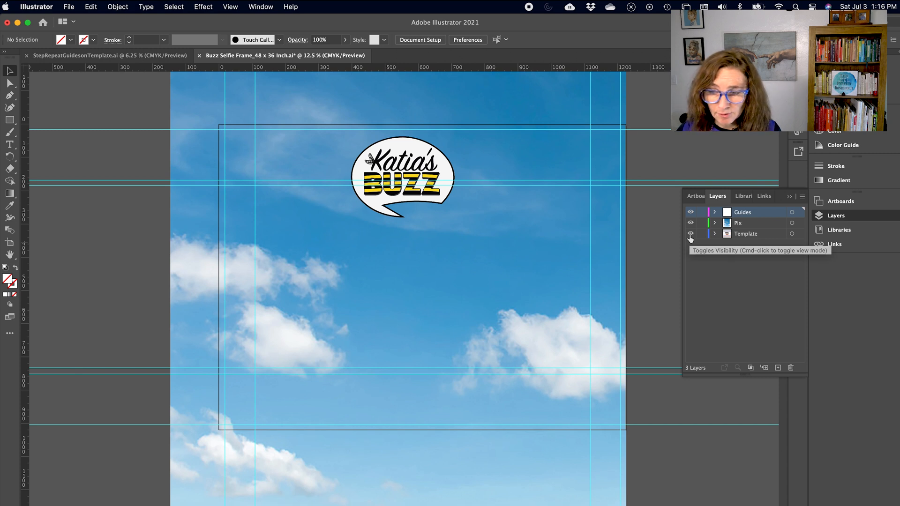
drag(739, 234, 736, 212)
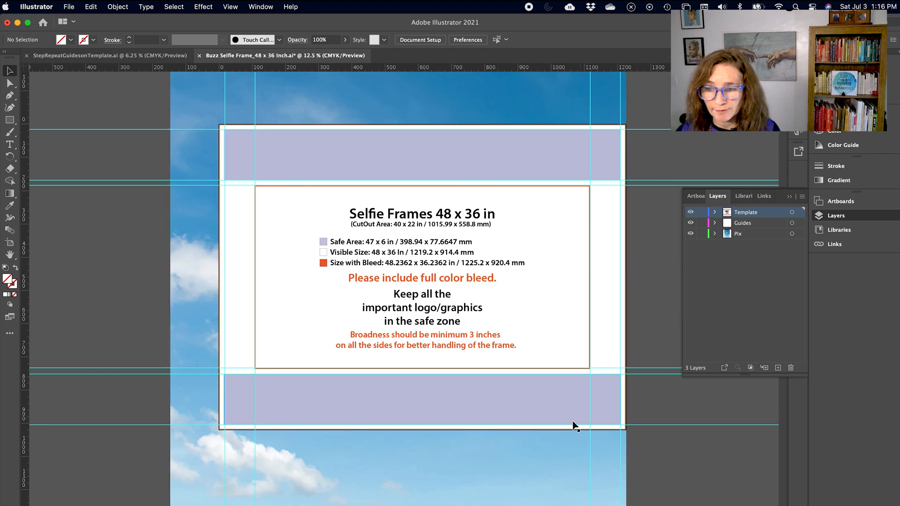
drag(732, 213, 734, 239)
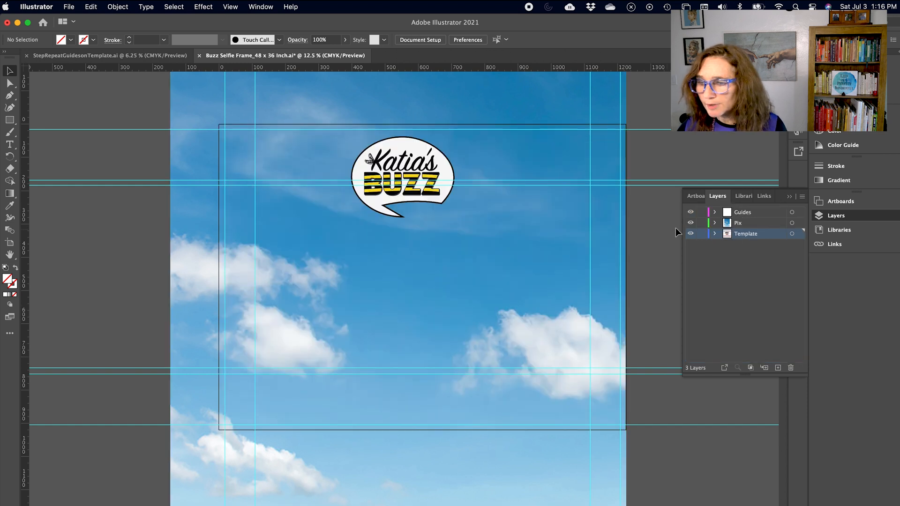
- Expand the Pix layer and show the Apple, Premiere Pro, Photoshop, YouTube and Illustrator icon images
click(714, 224)
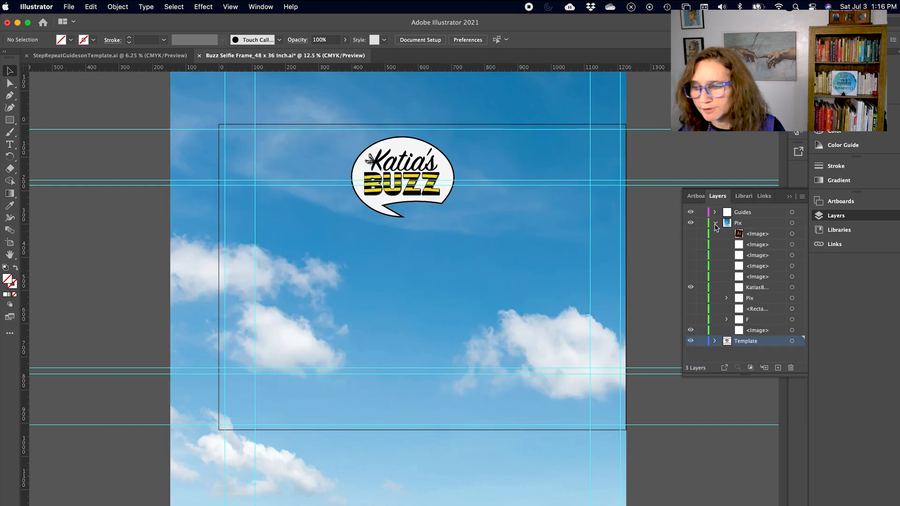
click(691, 276)
click(691, 265)
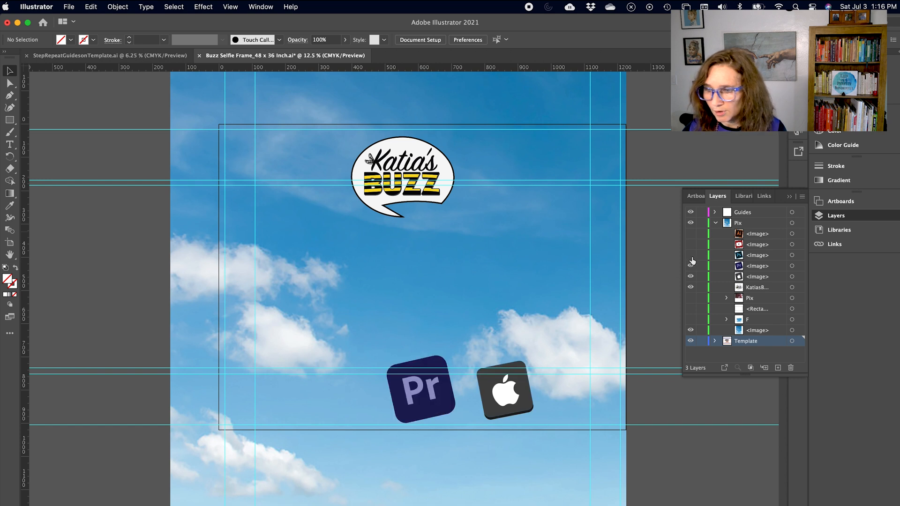
click(691, 255)
click(690, 244)
click(691, 233)
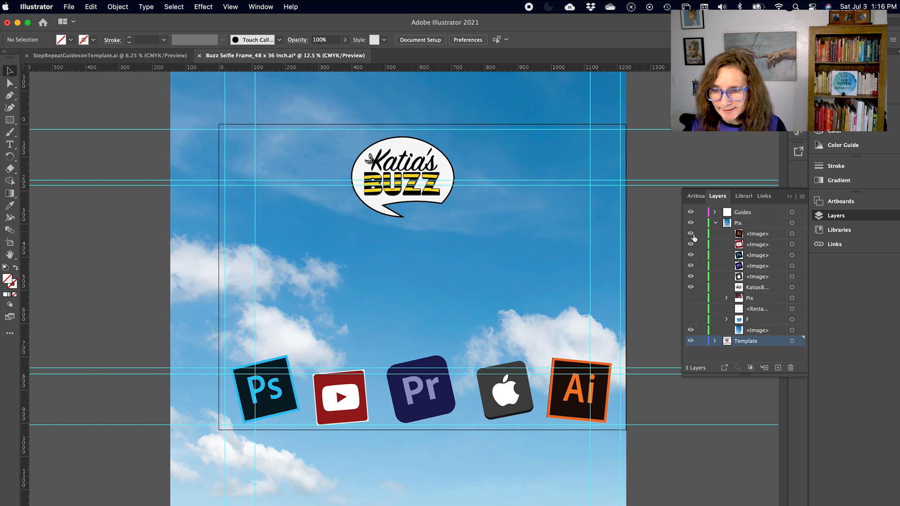
- Select the five app icons together and scale them down proportionally to fit the bottom safe area
click(276, 393)
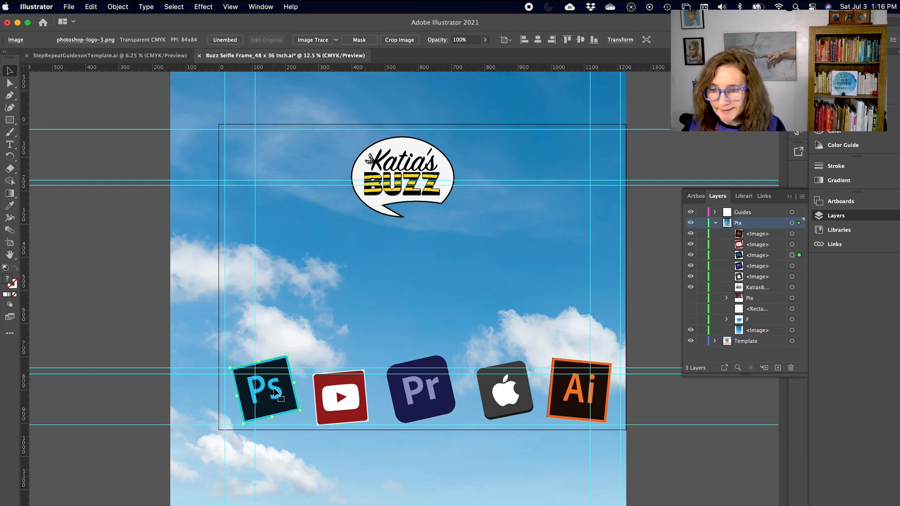
shift+click(328, 403)
shift+click(417, 394)
shift+click(495, 397)
shift+click(567, 396)
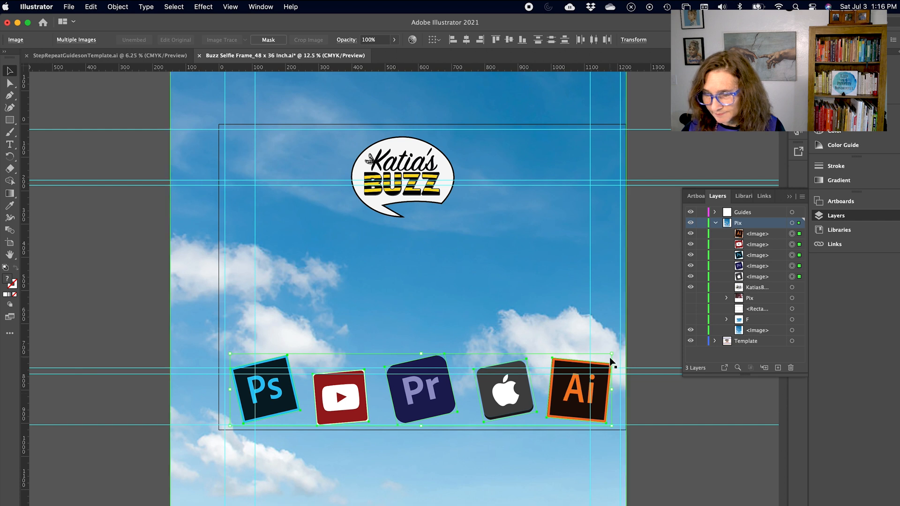
drag(612, 354, 555, 382)
- Spread the reduced Photoshop, YouTube, Premiere Pro, Apple and Illustrator icons apart along the bottom safe-area band
drag(357, 408, 428, 405)
click(99, 424)
drag(334, 403, 290, 405)
drag(369, 411, 329, 406)
drag(415, 406, 379, 405)
drag(459, 402, 553, 399)
drag(389, 397, 414, 399)
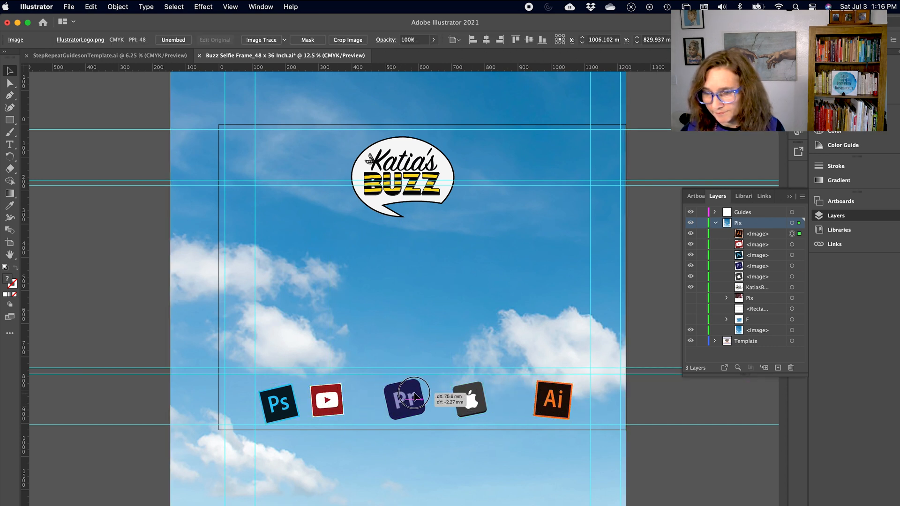
click(126, 394)
click(268, 410)
drag(268, 410, 249, 407)
click(111, 425)
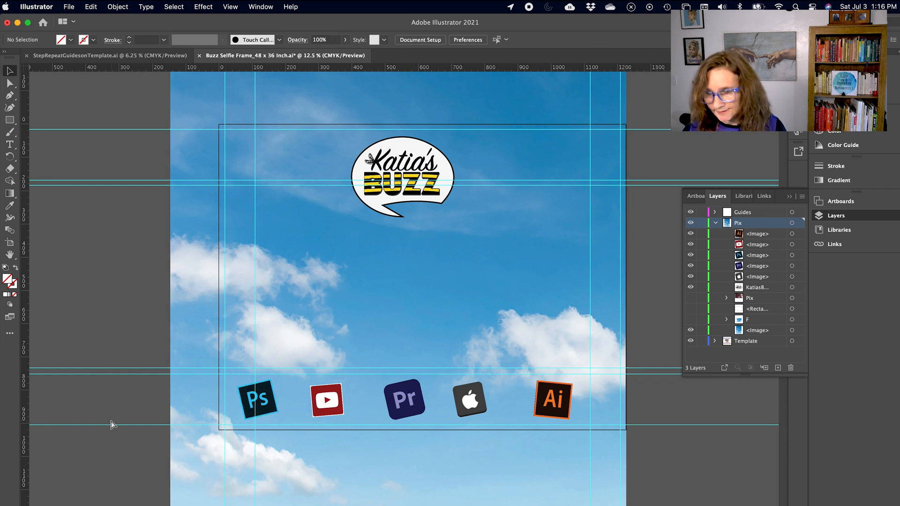
- Undo the repositioning and scaling of the five app icons, and clear the selection
key(super+z)
key(super+z)
key(super+z)
key(super+z)
key(super+z)
key(super+z)
key(super+z)
key(super+z)
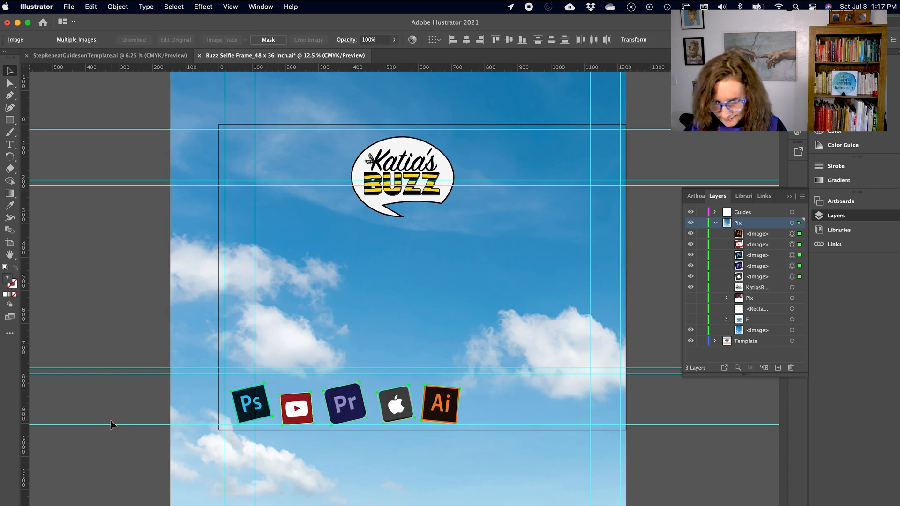
key(super+z)
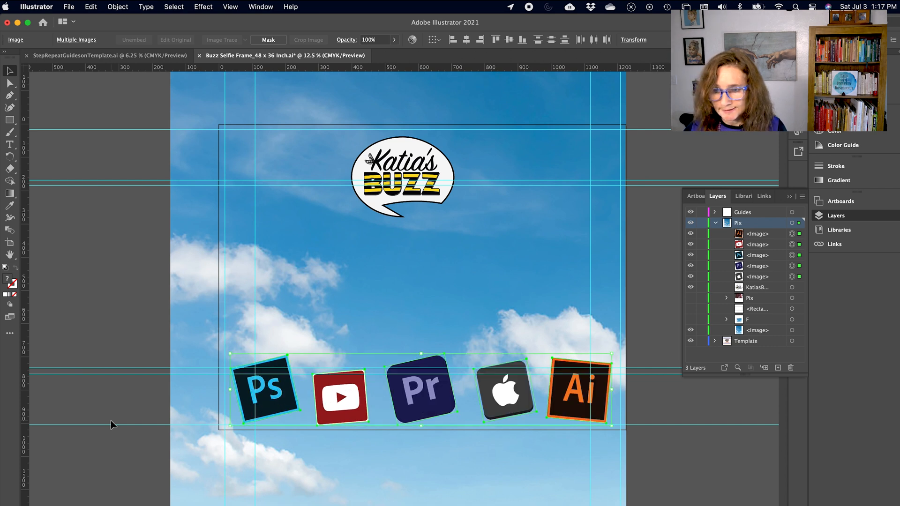
click(144, 393)
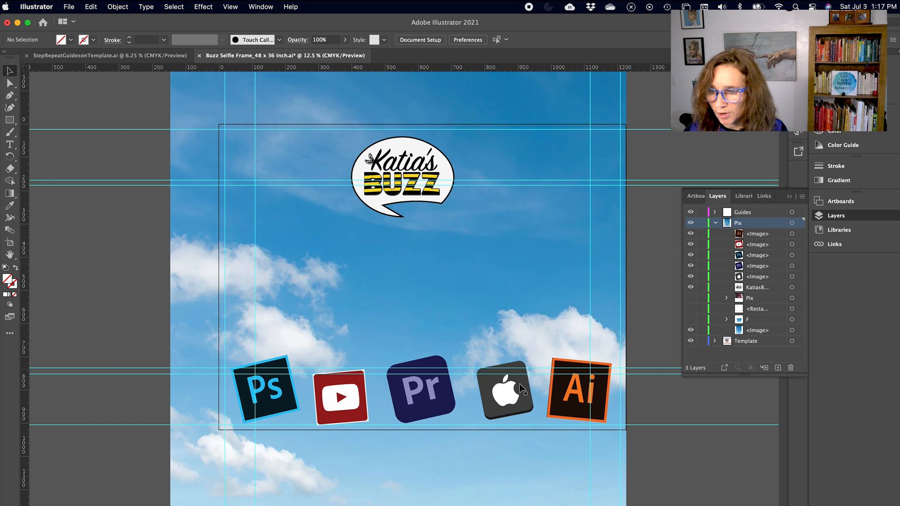
click(402, 192)
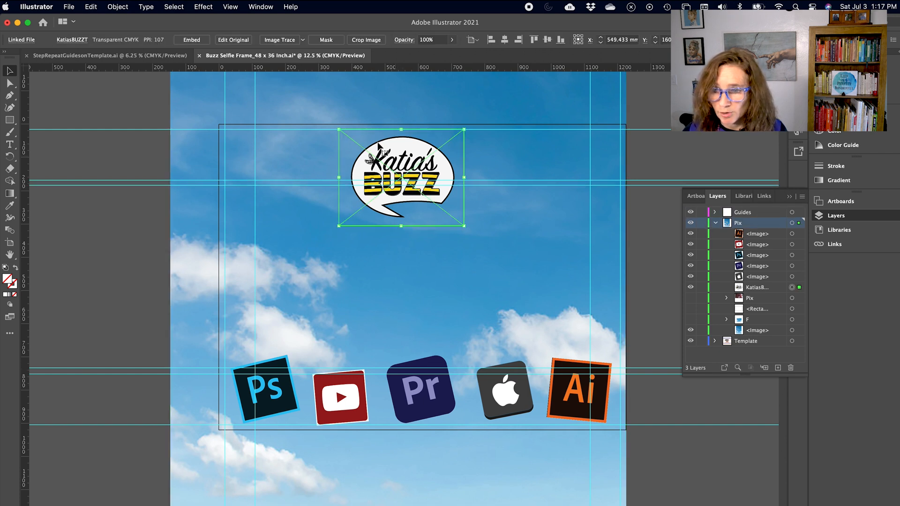
click(149, 269)
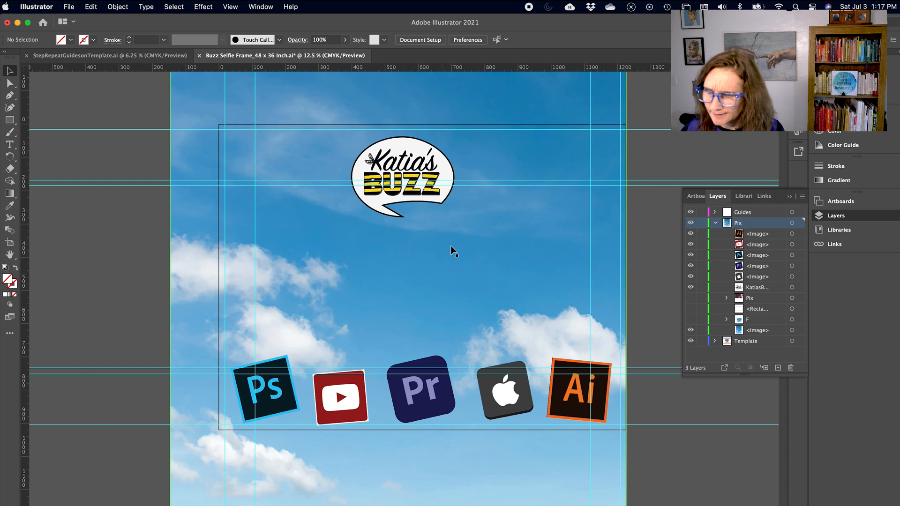
- Show the white rectangle and the Pix photo group inside the frame opening to preview the selfie frame
click(691, 310)
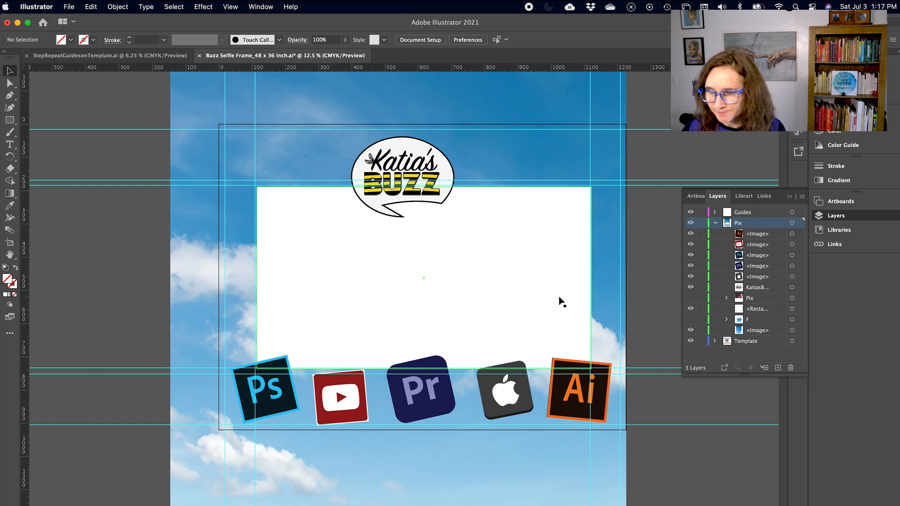
click(691, 299)
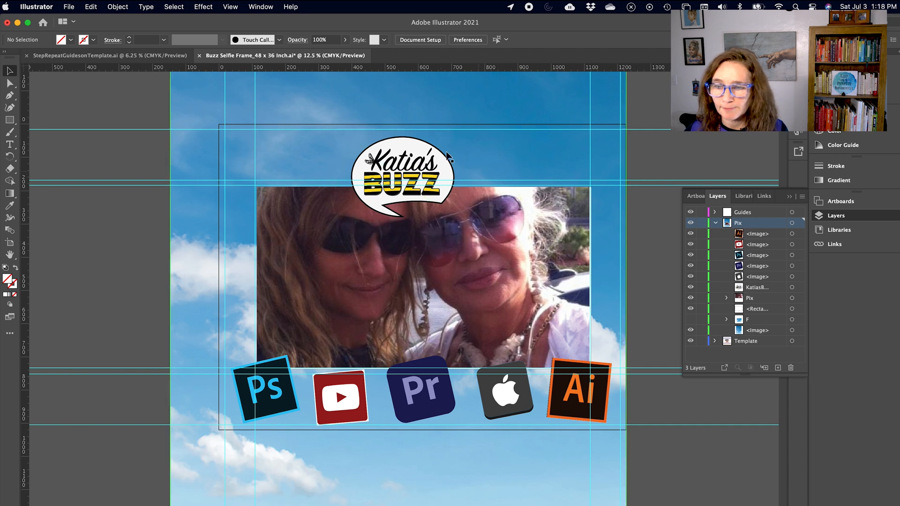
- Move the speech-bubble logo up and across to centre it over the photo, in line with the Premiere Pro icon
drag(411, 203, 421, 193)
drag(419, 159, 423, 159)
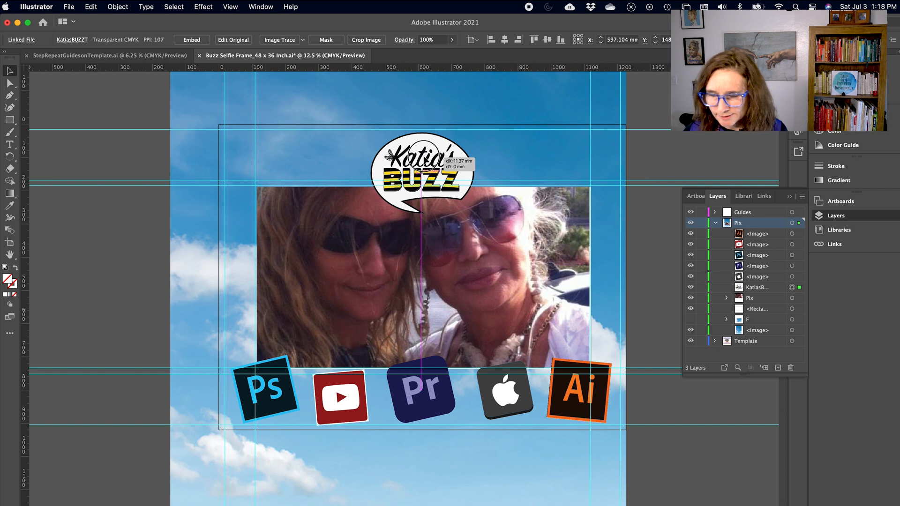
drag(423, 159, 423, 160)
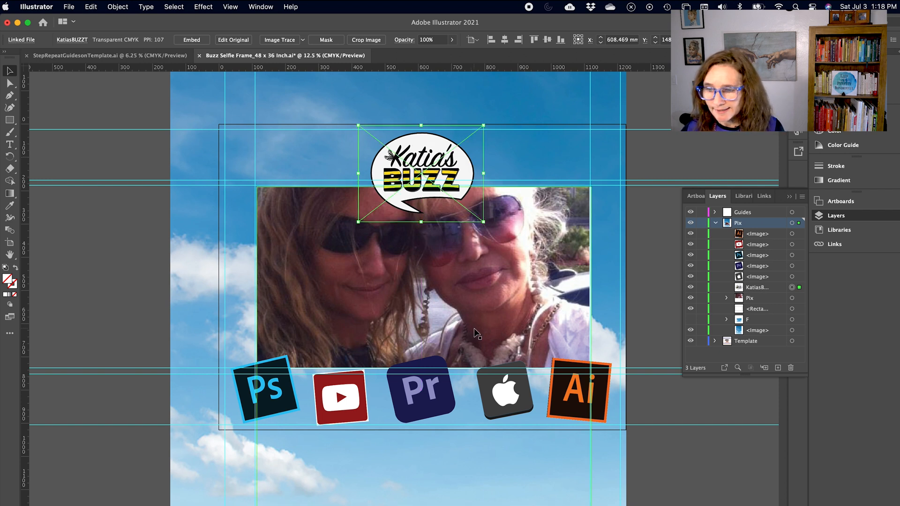
click(638, 302)
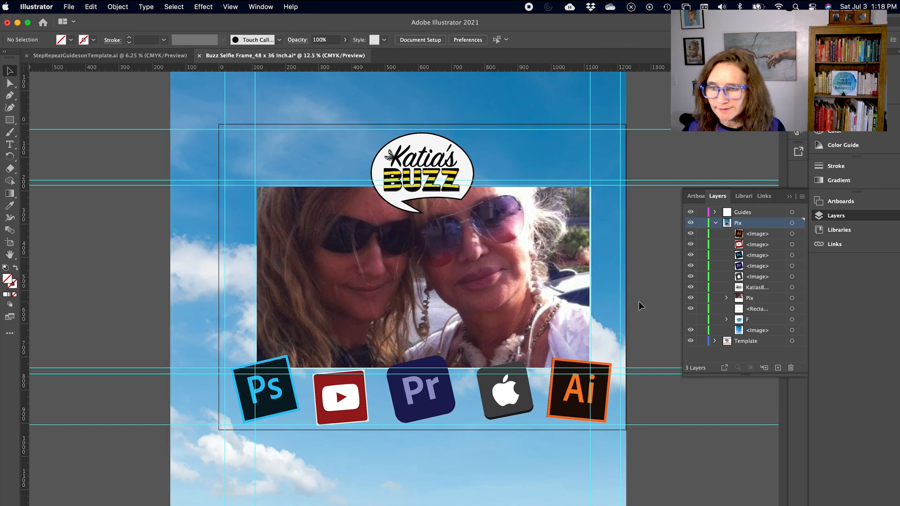
- Hide the Pix photo group and the white rectangle, and turn the Guides layer off and on to check the artwork
click(691, 298)
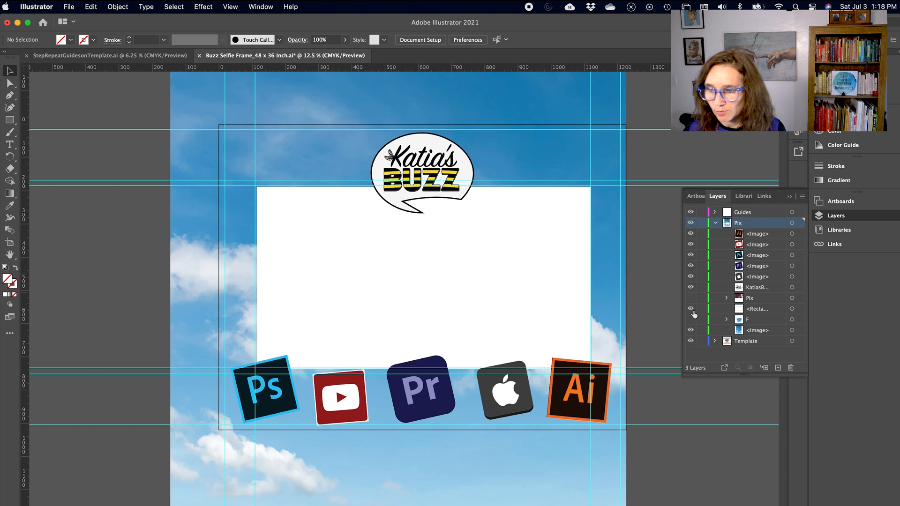
click(691, 309)
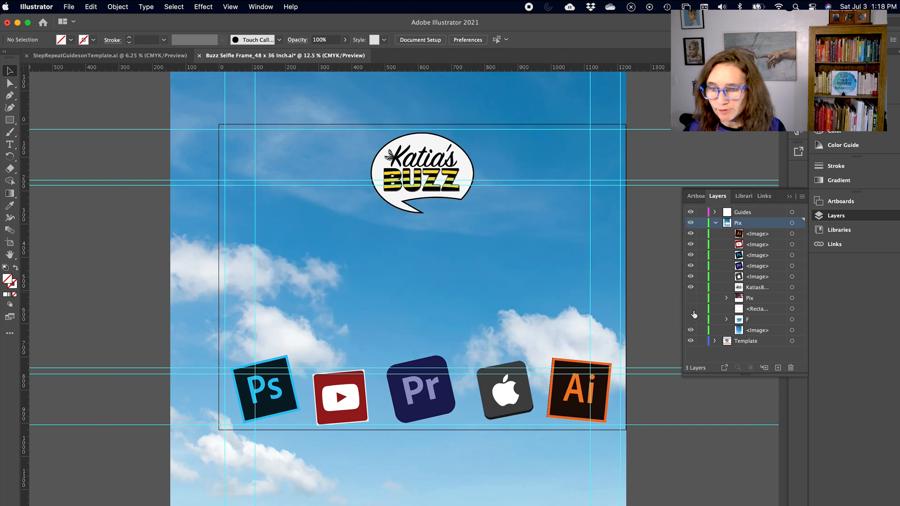
click(691, 212)
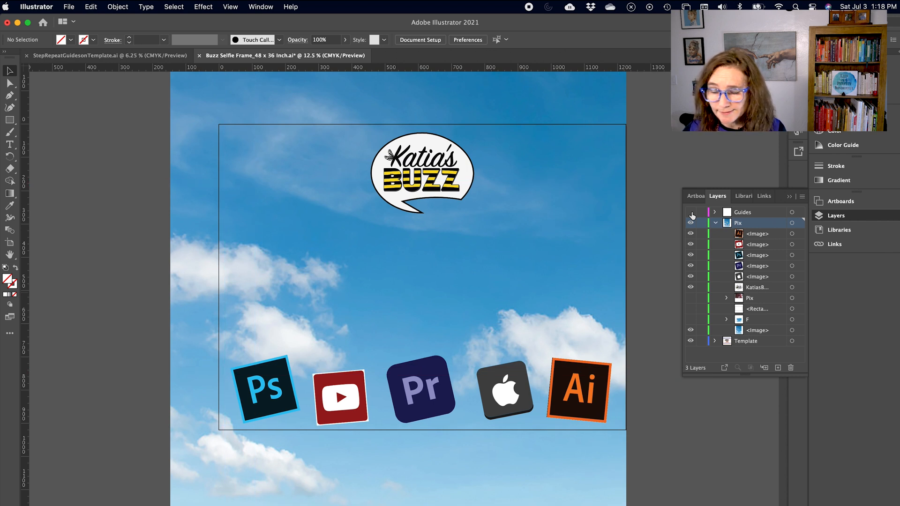
click(691, 213)
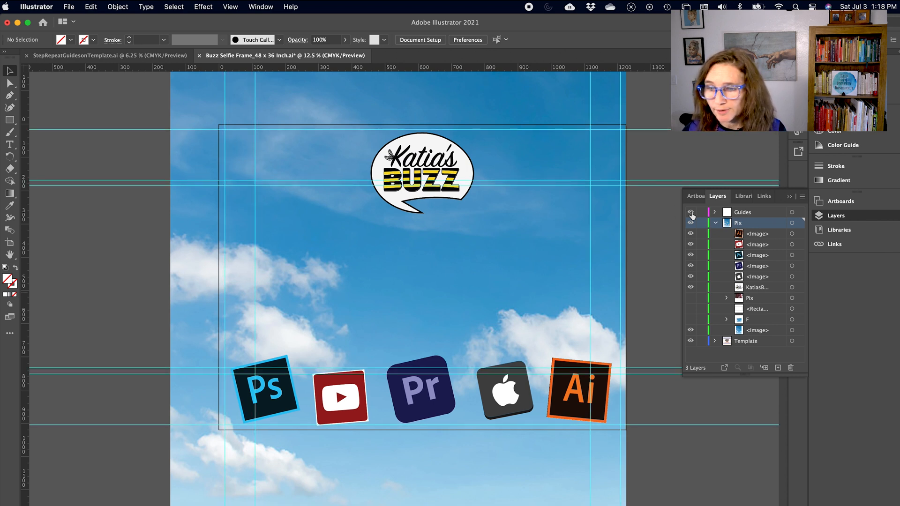
- Open Export for Screens and name the artboard BuzzSelfie
click(71, 7)
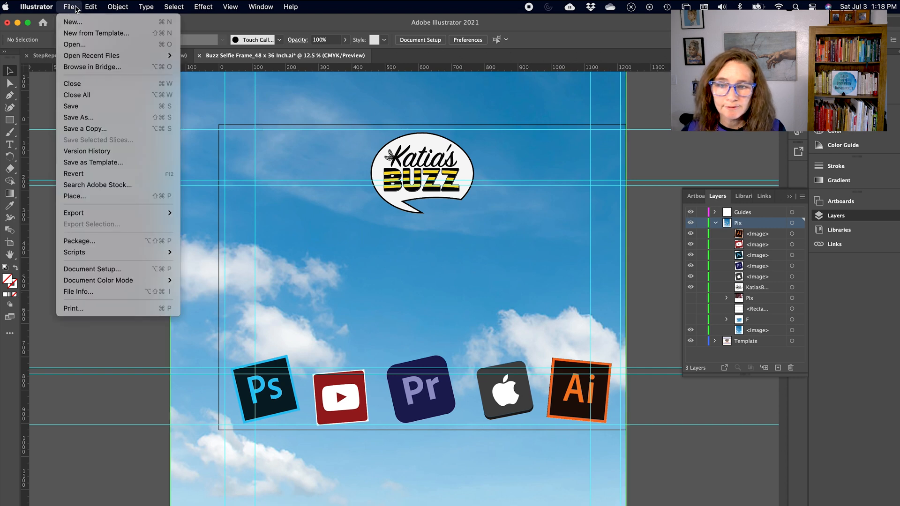
mouse_move(84, 215)
click(207, 213)
text(BuzzSelfie)
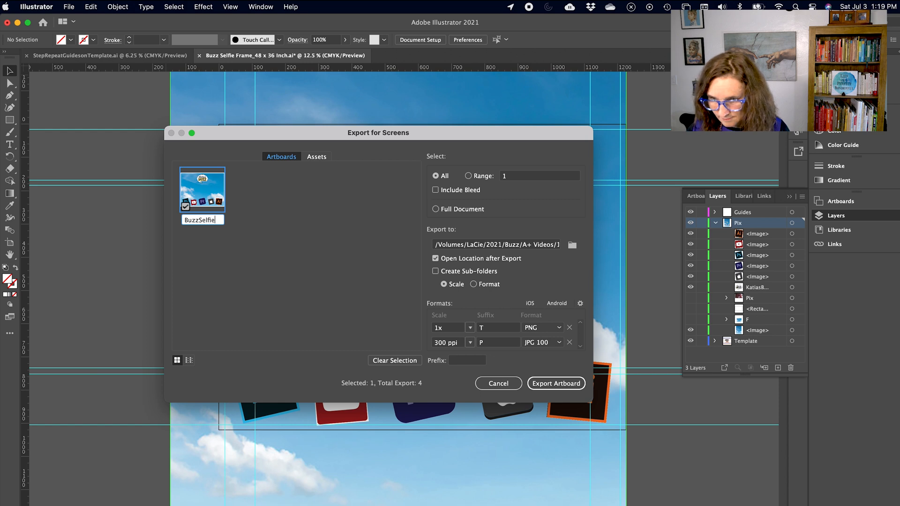
key(Return)
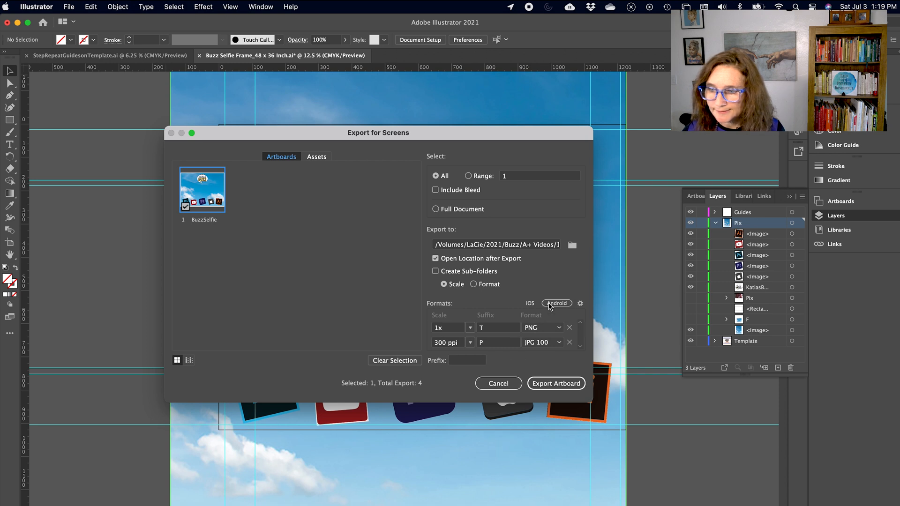
- Check the listed formats and export the artboard as 1x PNG, 300 ppi and 72 ppi JPG 100, and PDF
scroll(474, 337, down, 1)
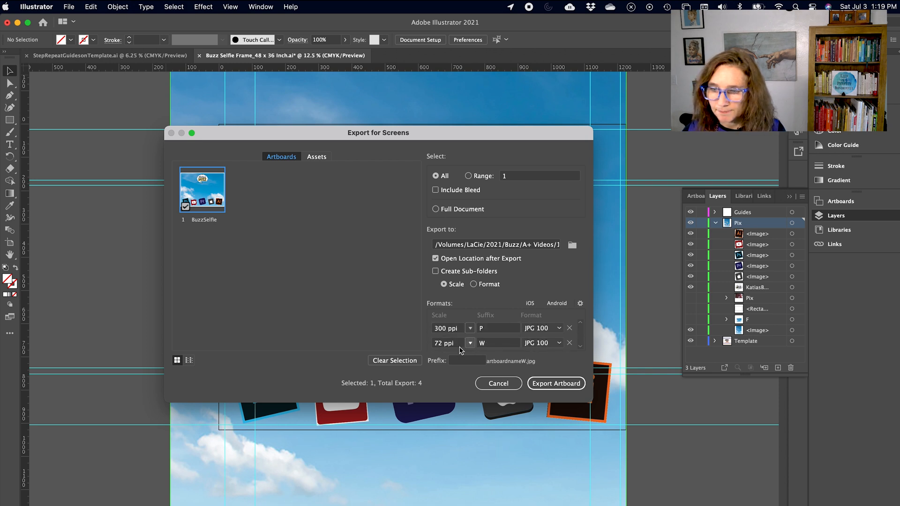
scroll(508, 346, down, 1)
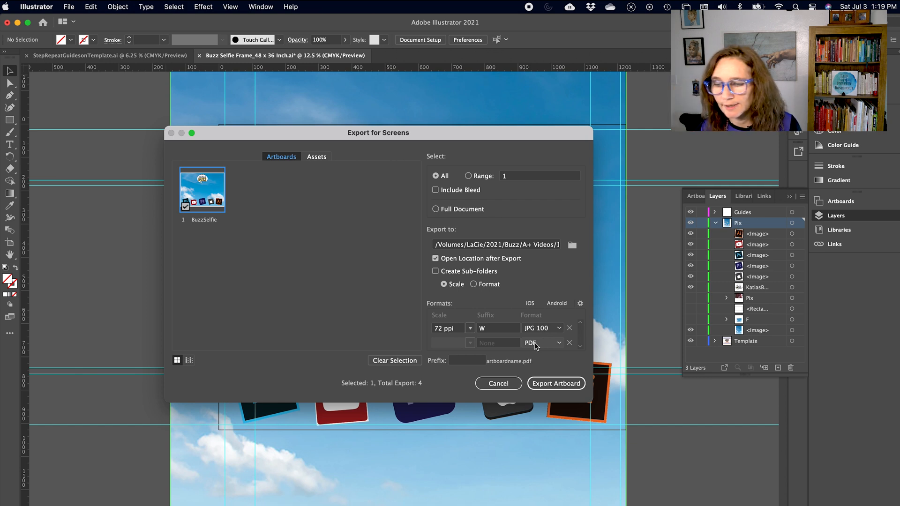
click(562, 385)
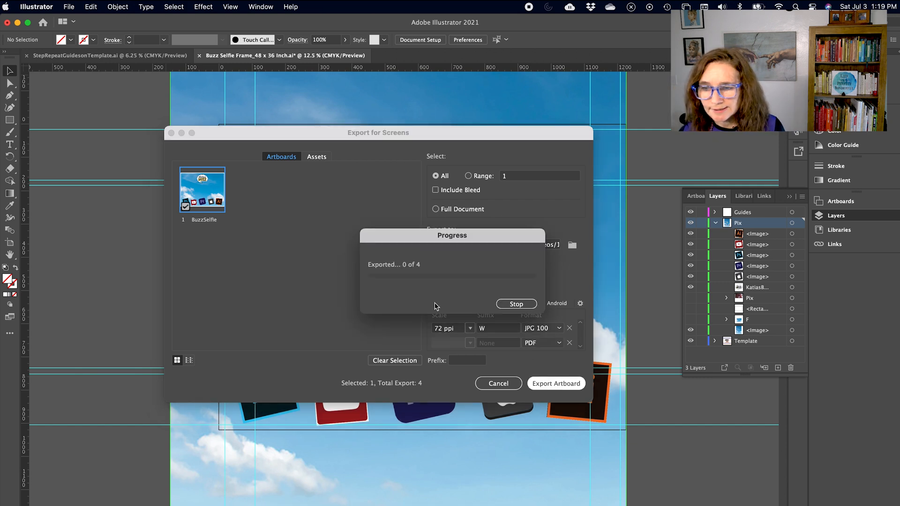